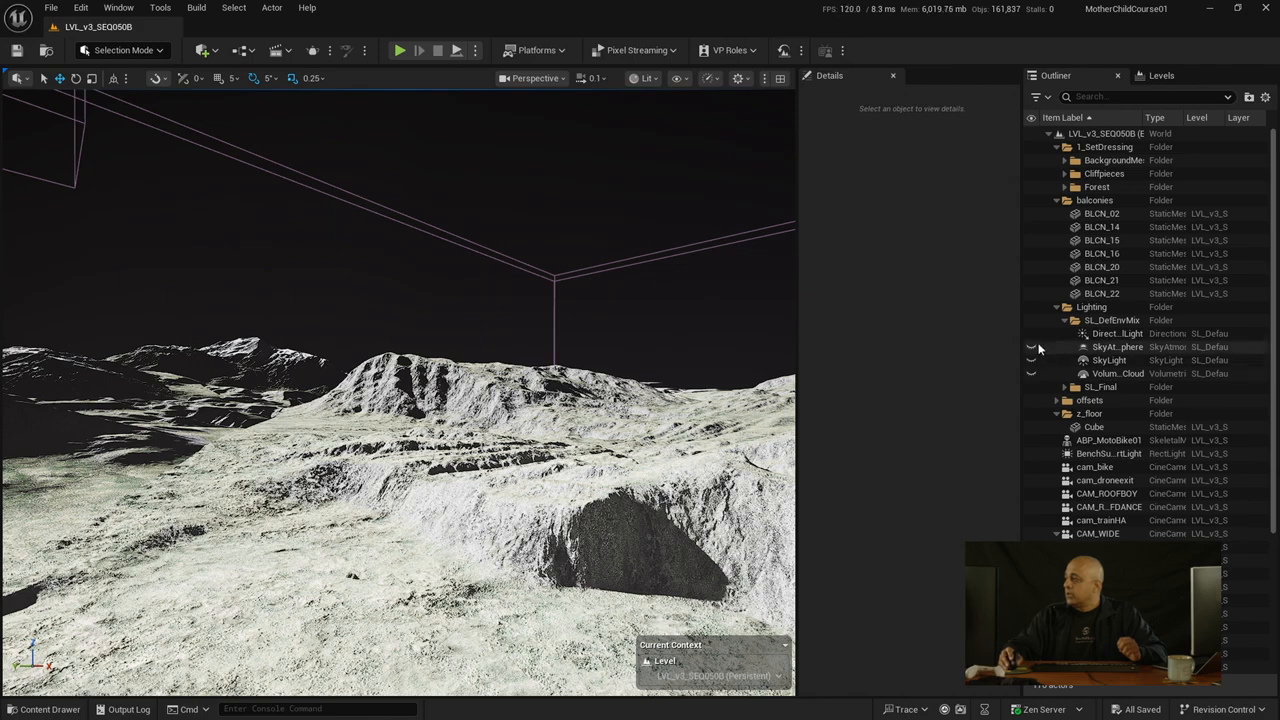
# - Widen the Outliner and make the SkyAtmosphere actor visible in the level
pyautogui.moveTo(1021, 331); pyautogui.dragTo(935, 333)
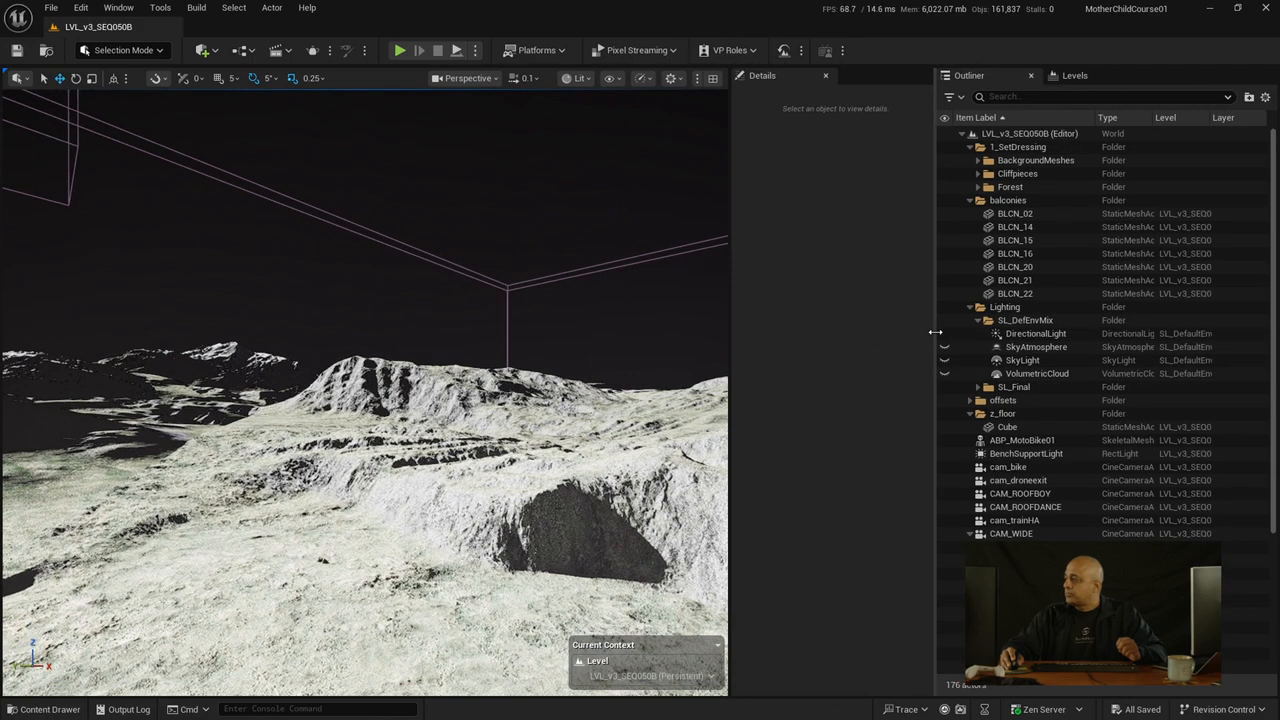
pyautogui.click(944, 347)
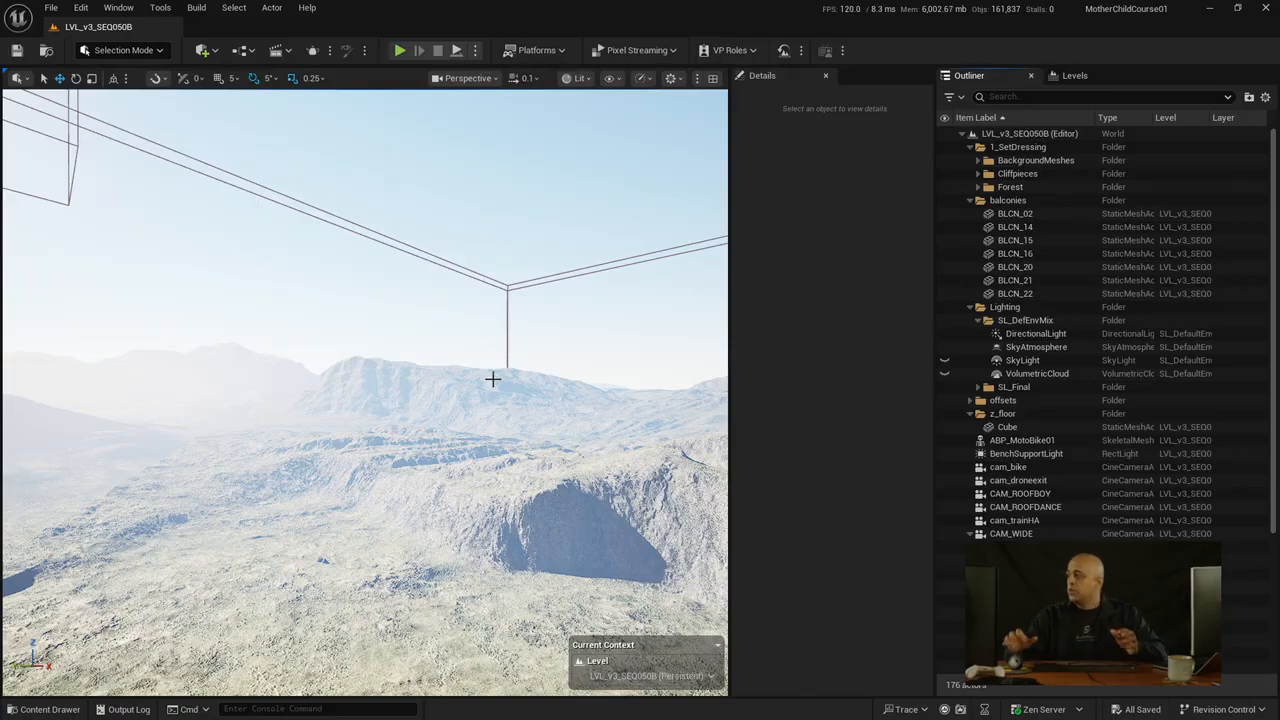
# - Filter the DirectionalLight's details by "atmos" and toggle its Atmosphere Sun Light option to compare the sky
pyautogui.click(1034, 334)
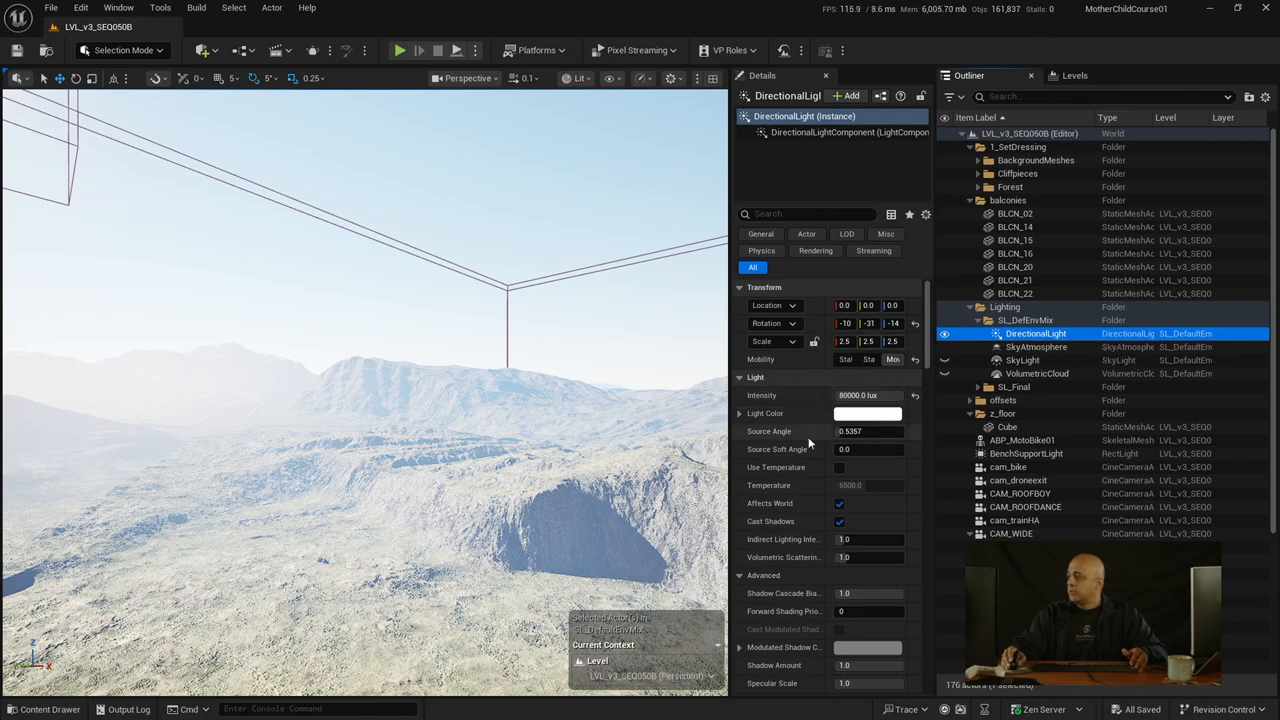
pyautogui.scroll(-3, 806, 433)
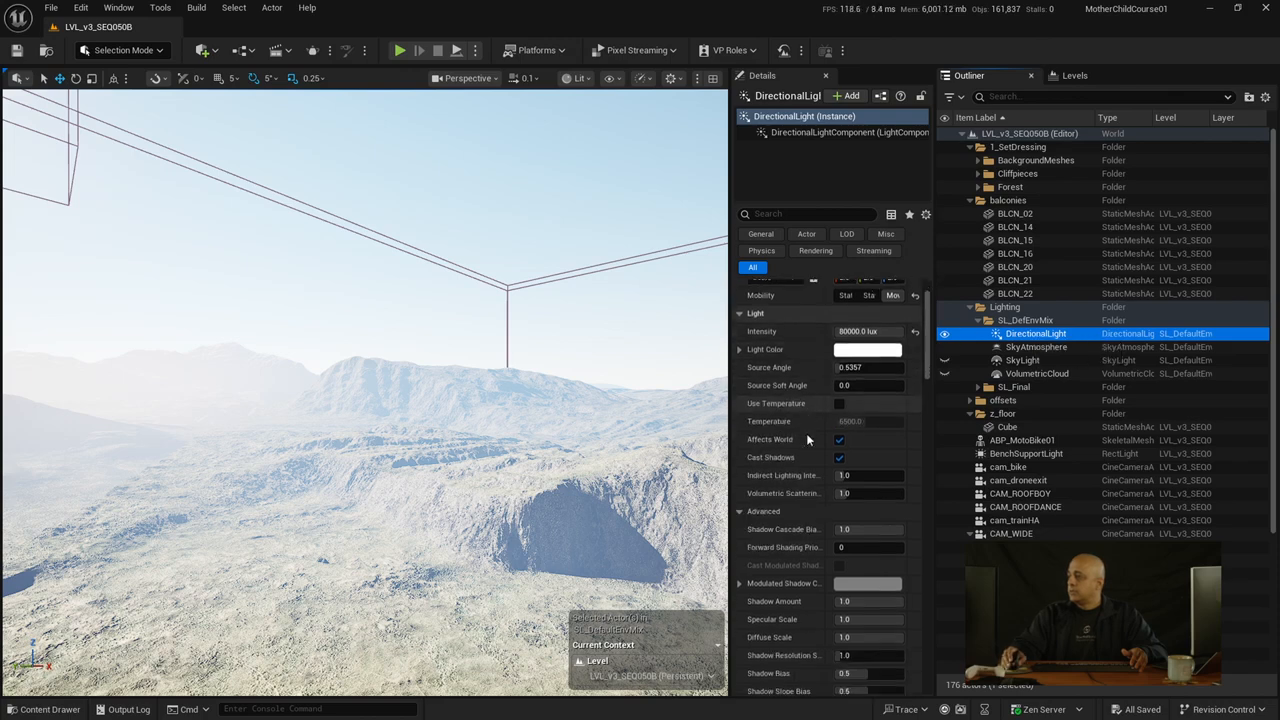
pyautogui.click(788, 214)
pyautogui.write('atmos')
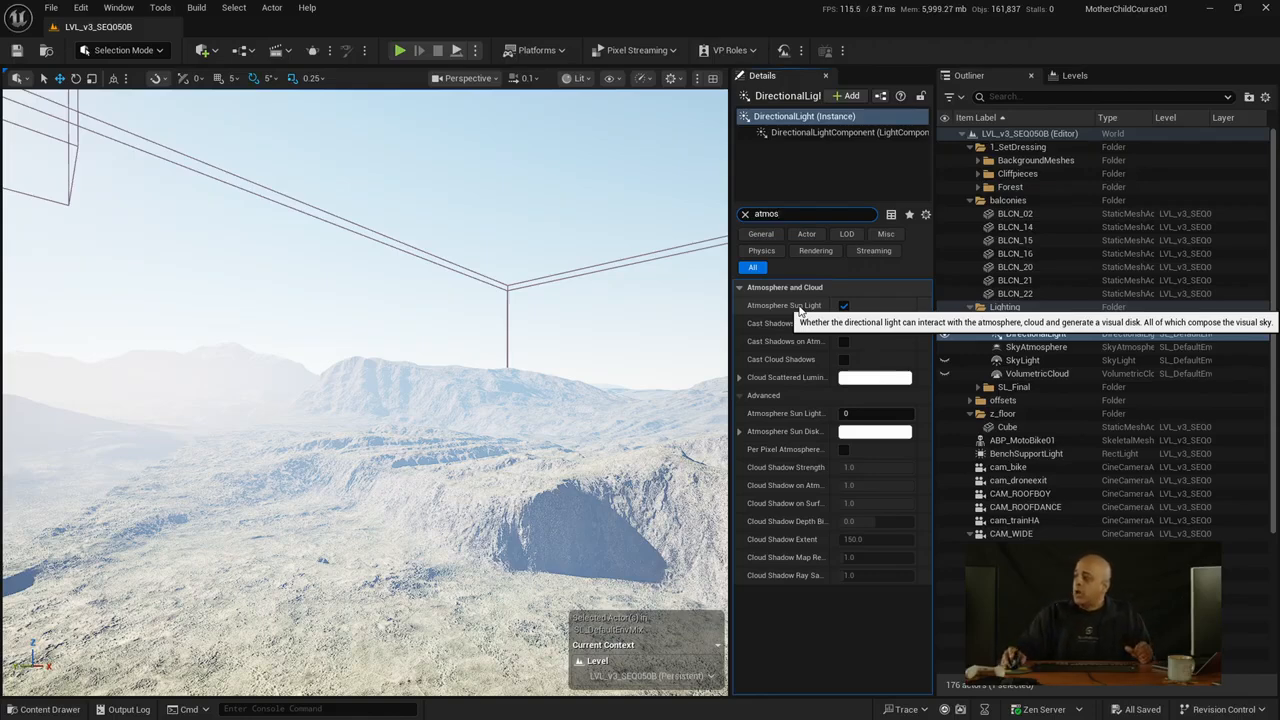
pyautogui.click(845, 307)
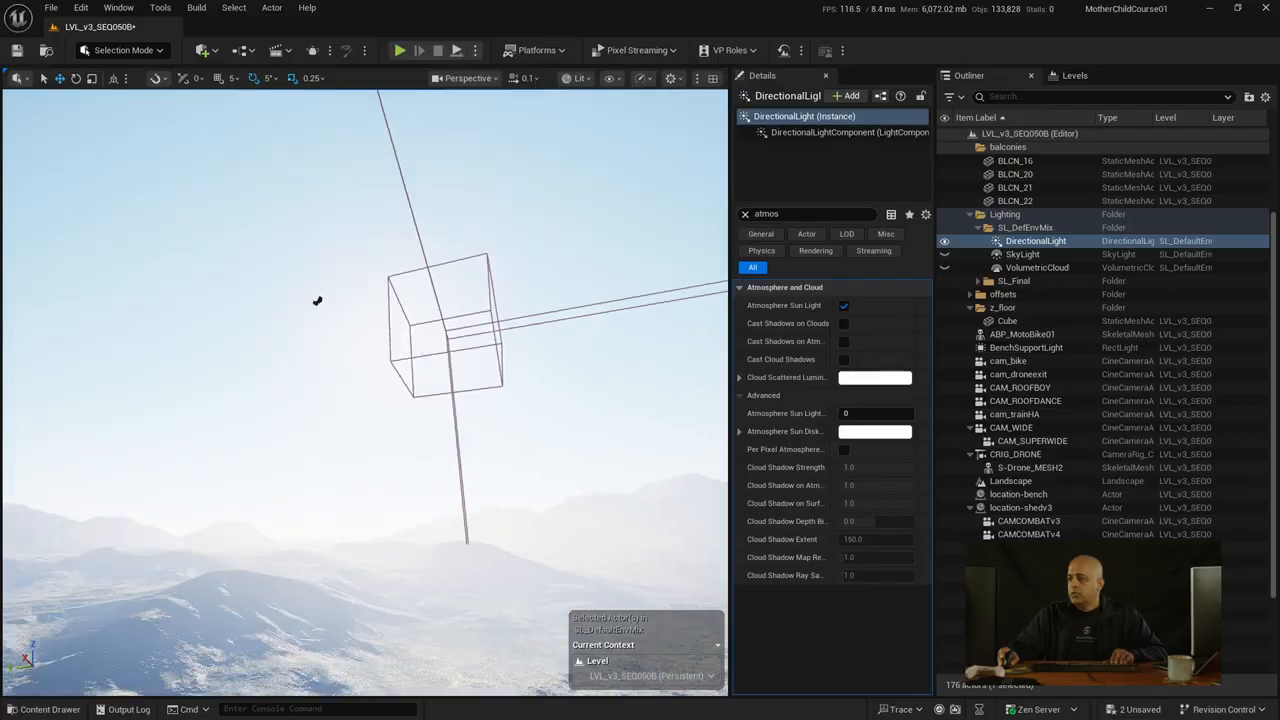
# - Make the SkyLight actor visible so the concrete building's dark interior receives ambient light
pyautogui.moveTo(317, 300); pyautogui.dragTo(340, 435, button='right')
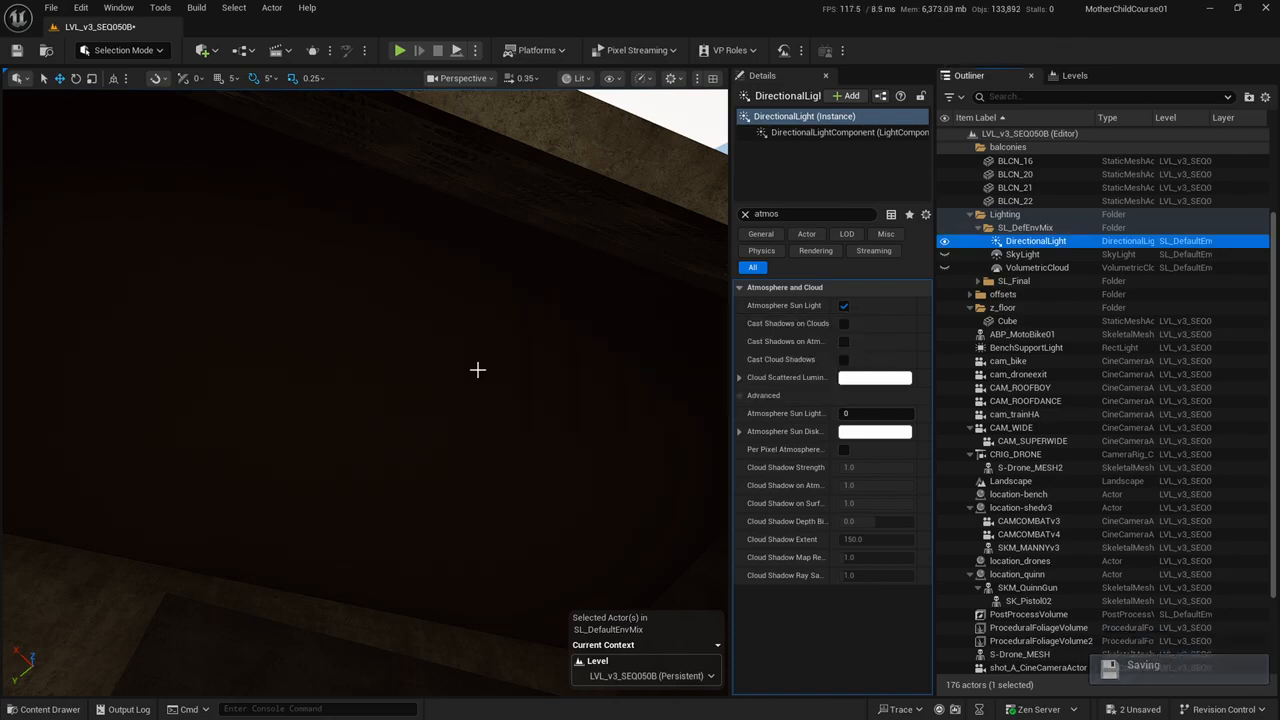
pyautogui.click(1027, 254)
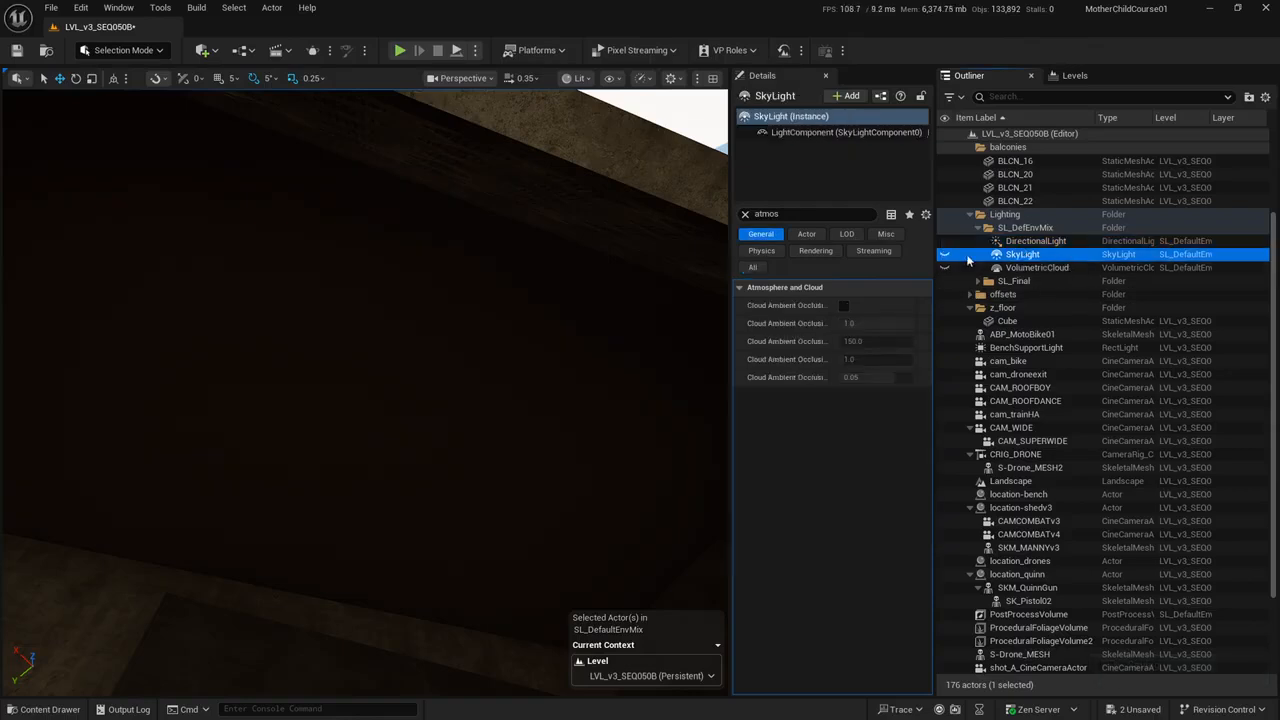
pyautogui.click(944, 267)
pyautogui.moveTo(570, 383)
pyautogui.mouseDown(button='right')
pyautogui.moveTo(550, 350)
pyautogui.moveTo(577, 377)
pyautogui.mouseUp(button='right')
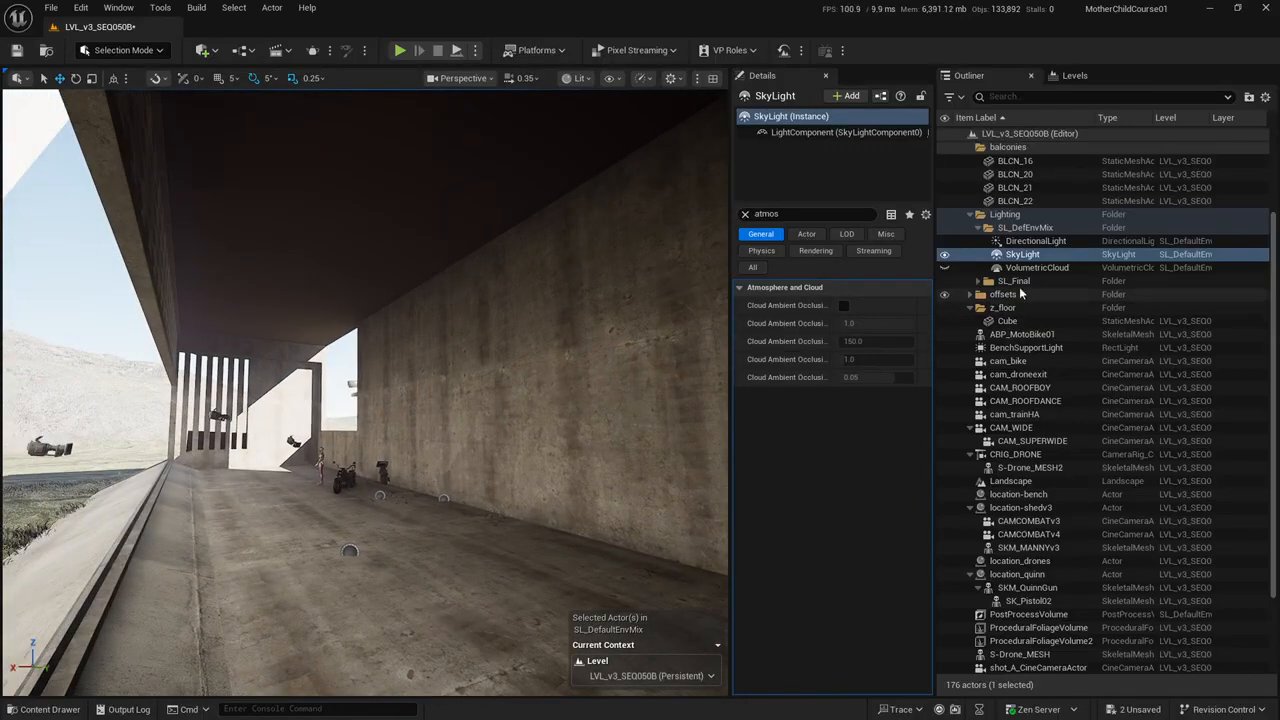
# - Clear the details filter, try the SkyLight's Intensity Scale at 0.0, and reset it to the default
pyautogui.click(744, 214)
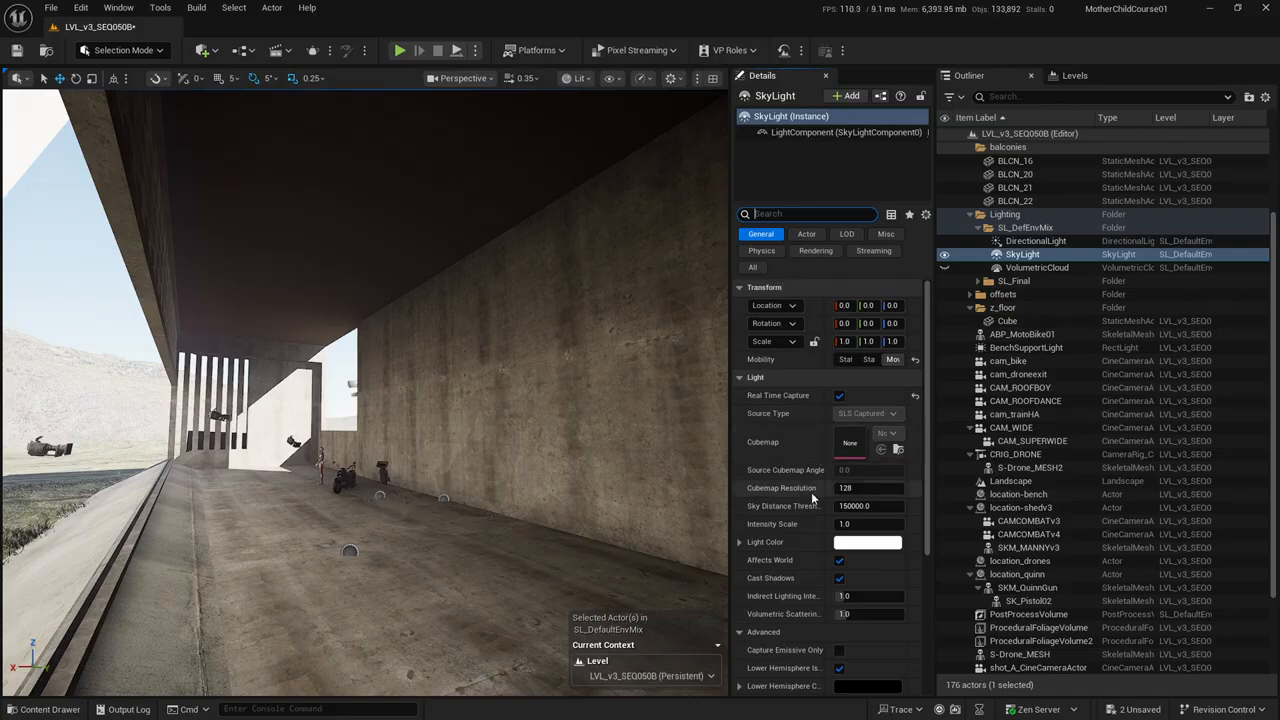
pyautogui.moveTo(842, 524)
pyautogui.mouseDown()
pyautogui.moveTo(990, 524)
pyautogui.moveTo(836, 524)
pyautogui.mouseUp()
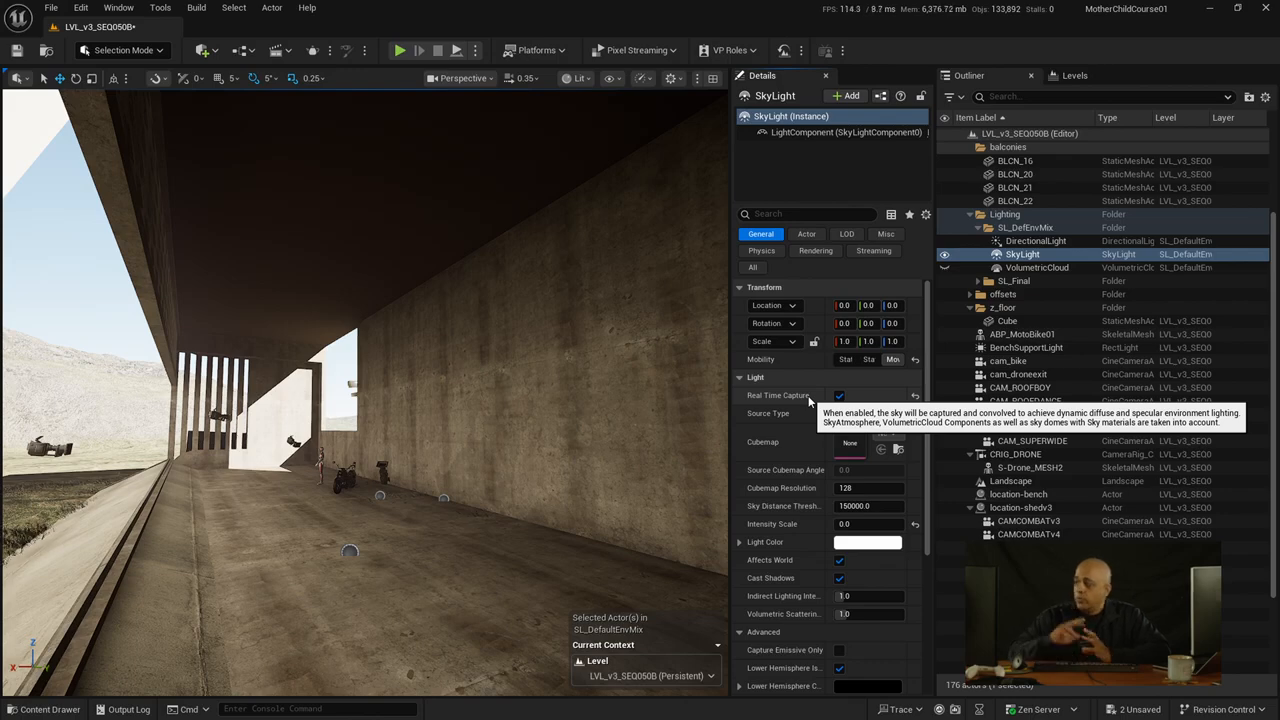
pyautogui.click(914, 527)
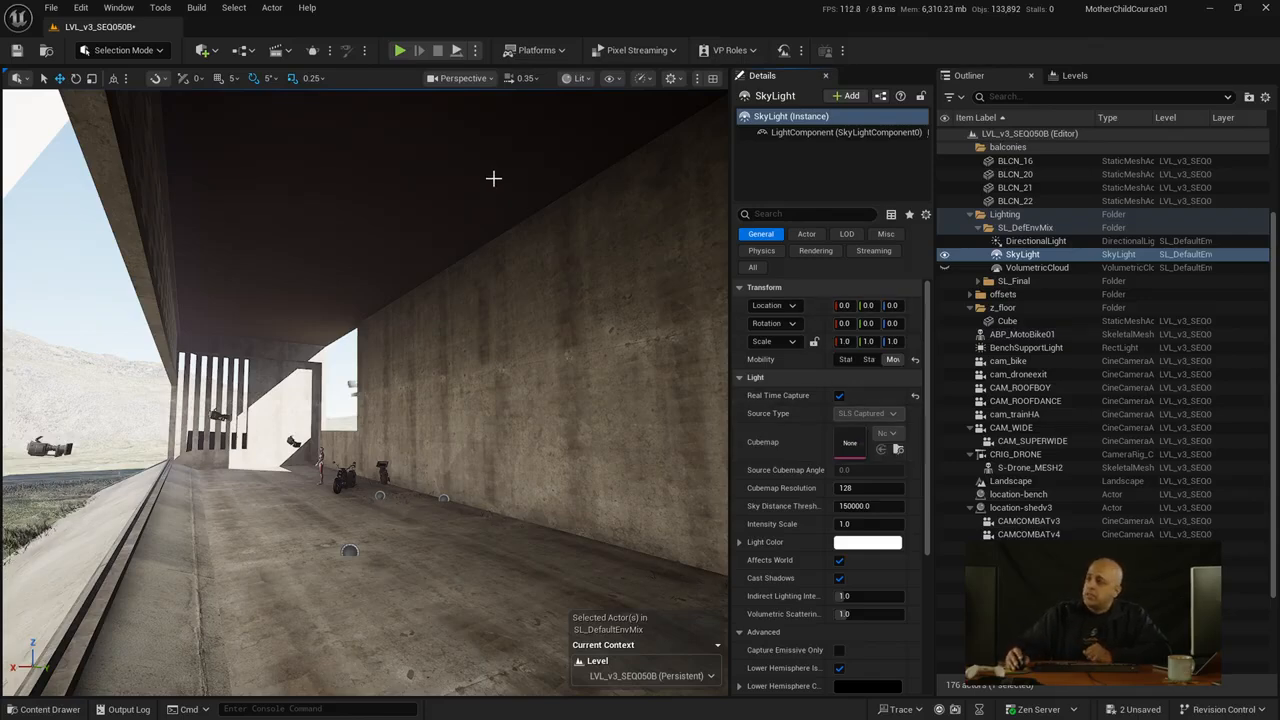
pyautogui.click(203, 50)
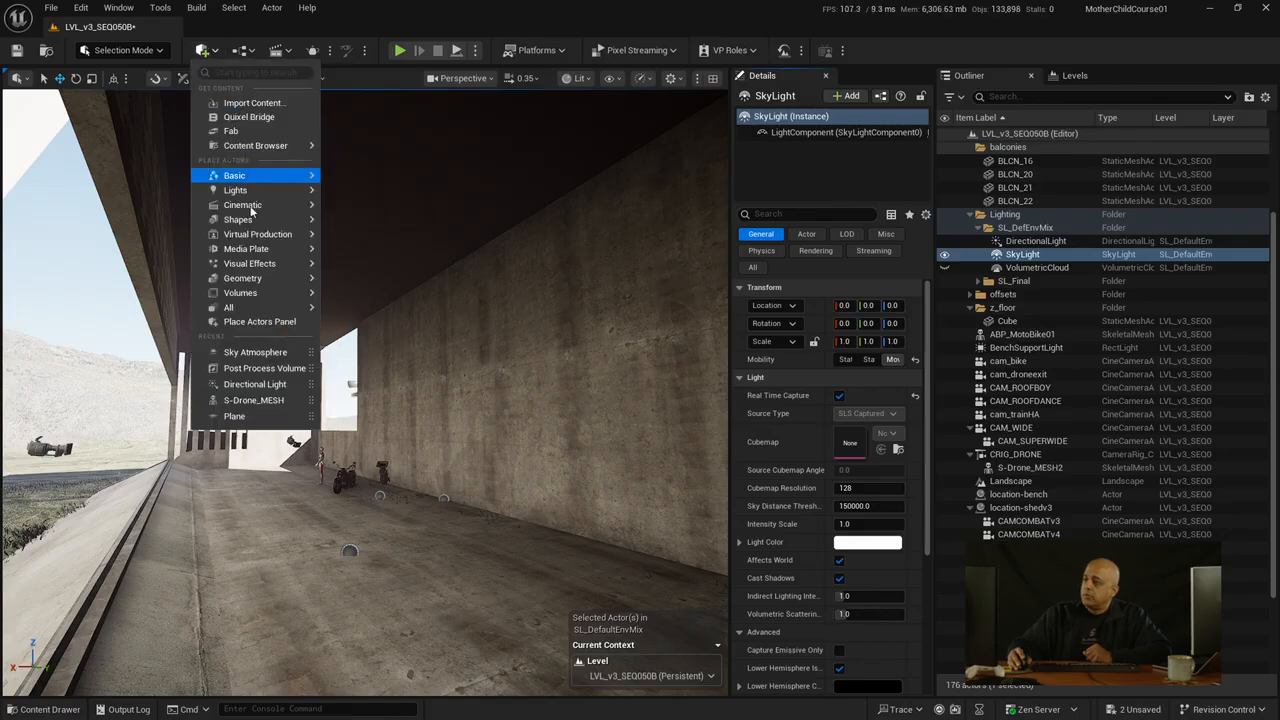
pyautogui.moveTo(258, 270)
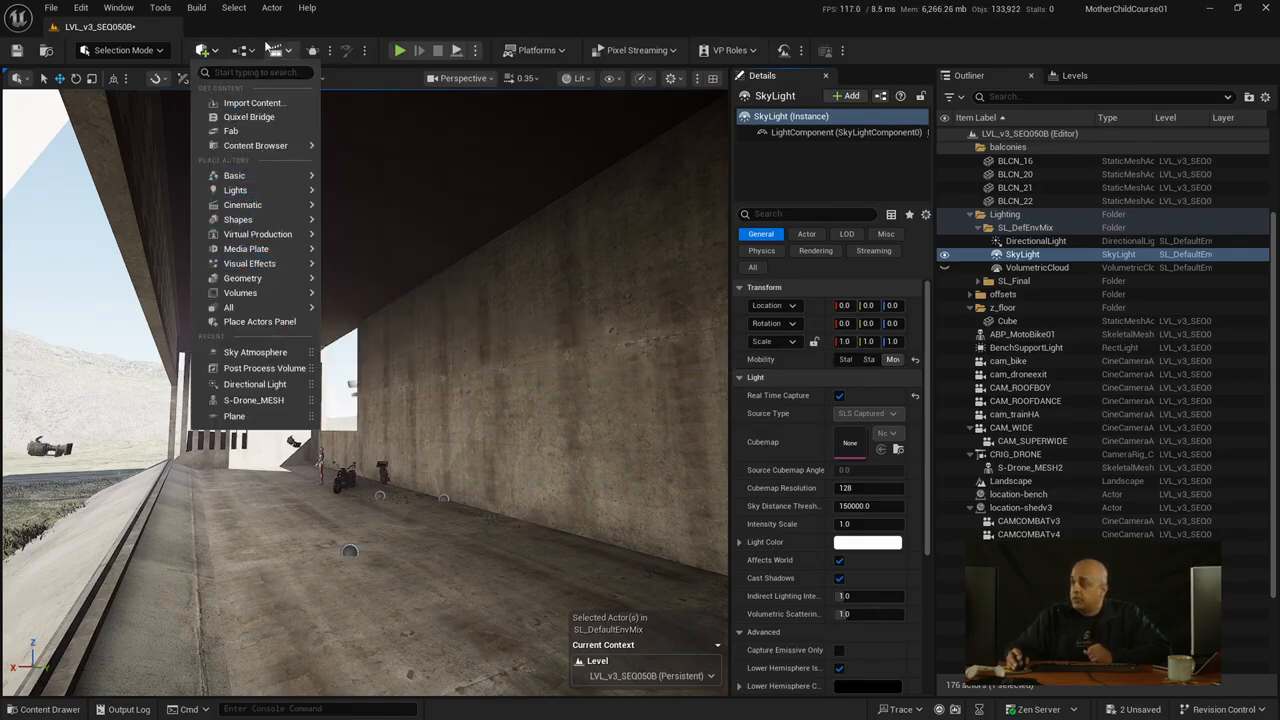
pyautogui.click(117, 8)
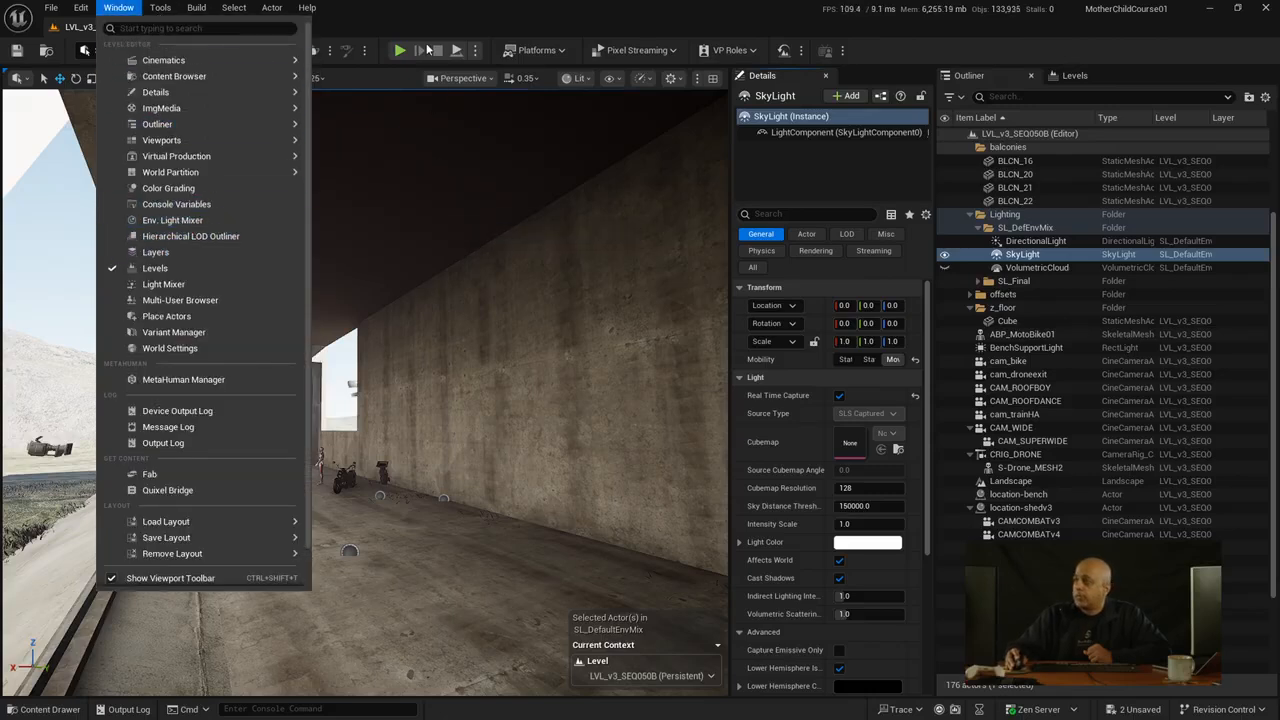
pyautogui.click(443, 10)
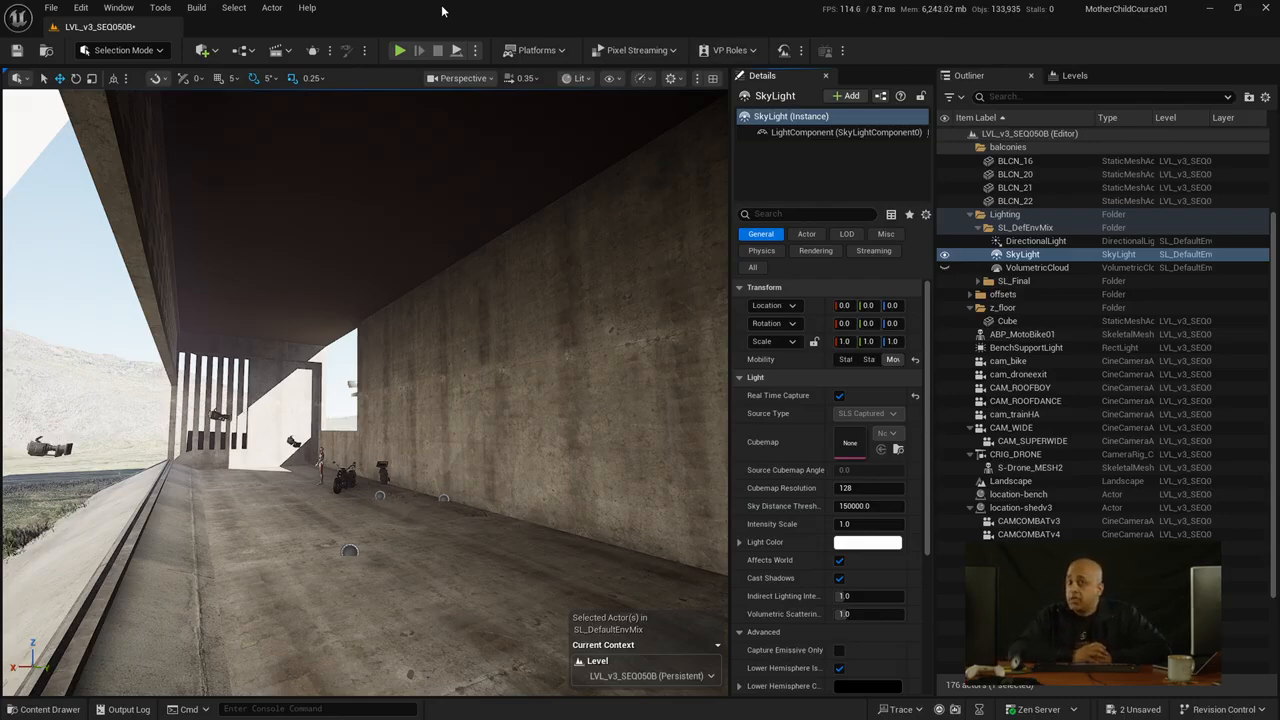
# - Toggle the ExponentialHeightFog's visibility off and on to compare the distant landscape with and without fog
pyautogui.moveTo(367, 371); pyautogui.dragTo(335, 480, button='right')
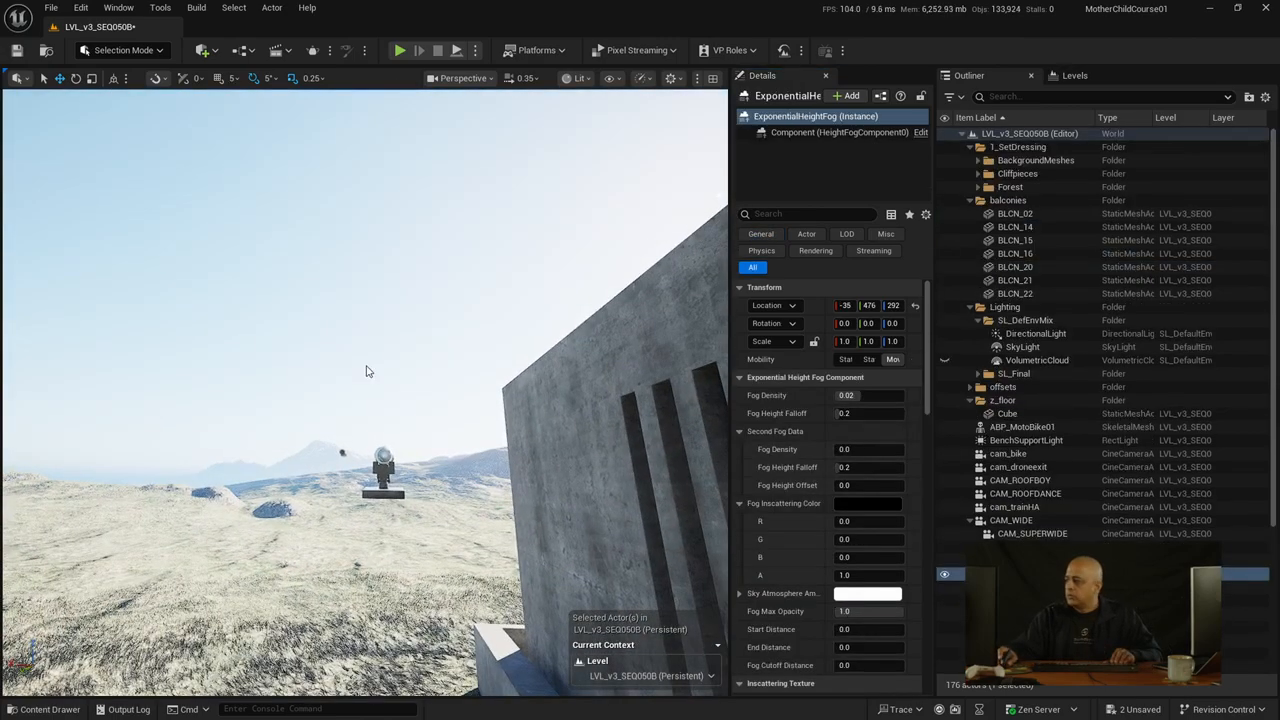
pyautogui.click(943, 575)
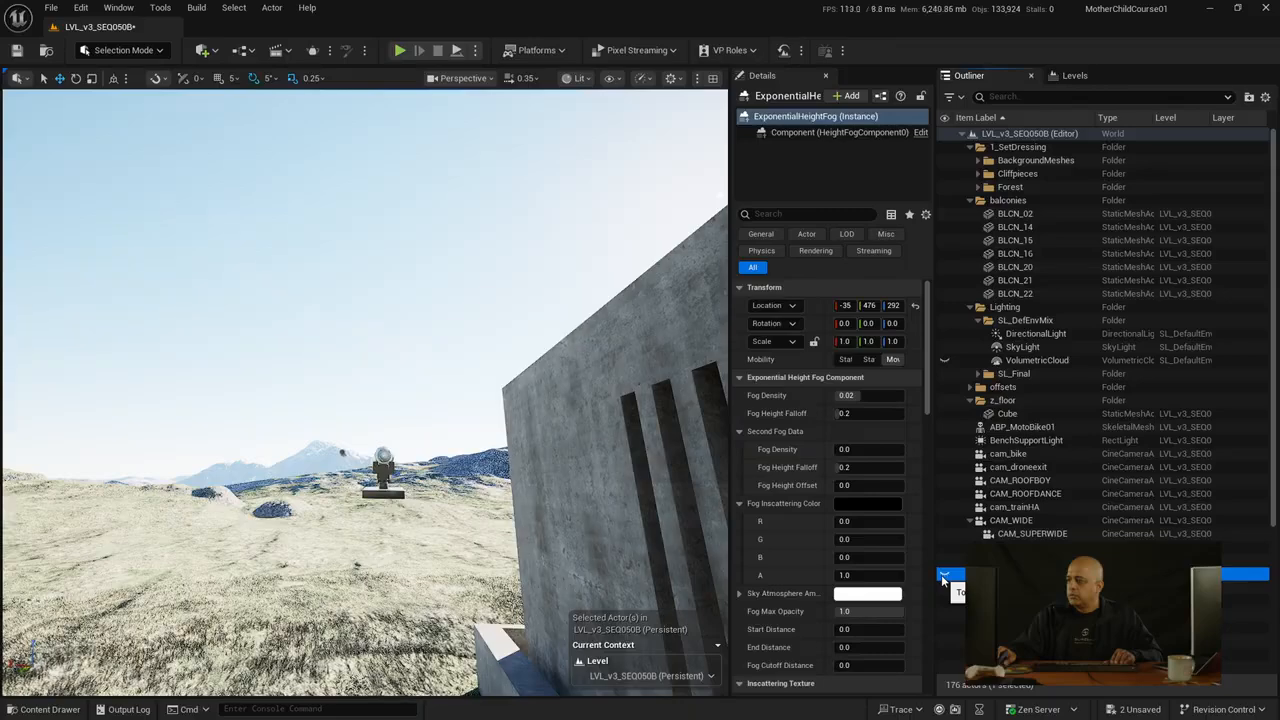
pyautogui.click(943, 577)
pyautogui.click(944, 577)
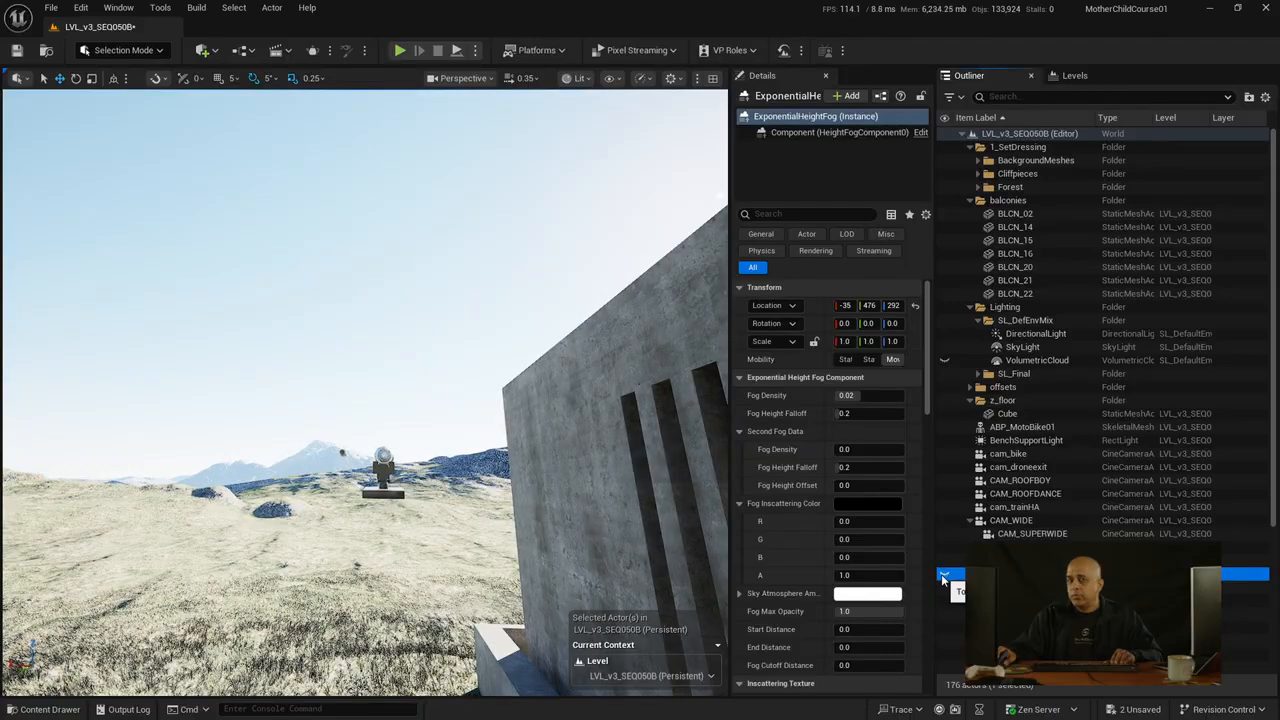
pyautogui.click(943, 577)
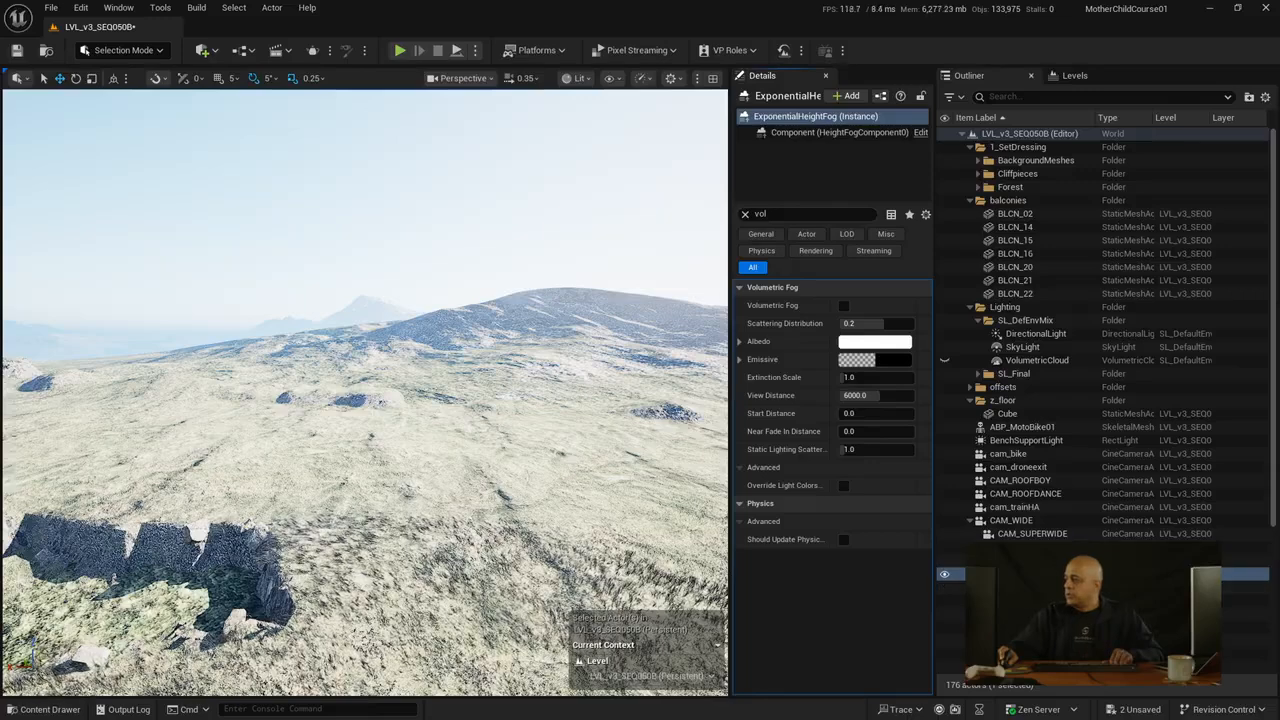
# - Enable Volumetric Fog on the ExponentialHeightFog actor
pyautogui.click(1090, 574)
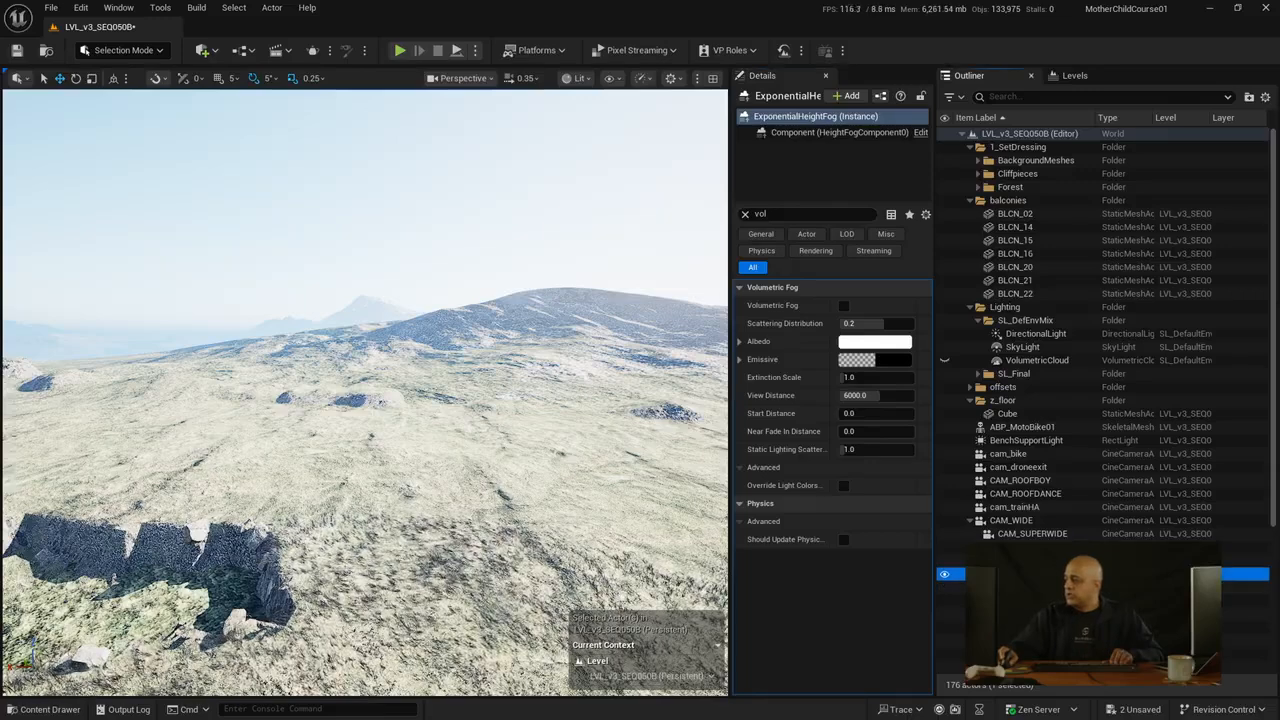
pyautogui.click(845, 308)
pyautogui.click(845, 308)
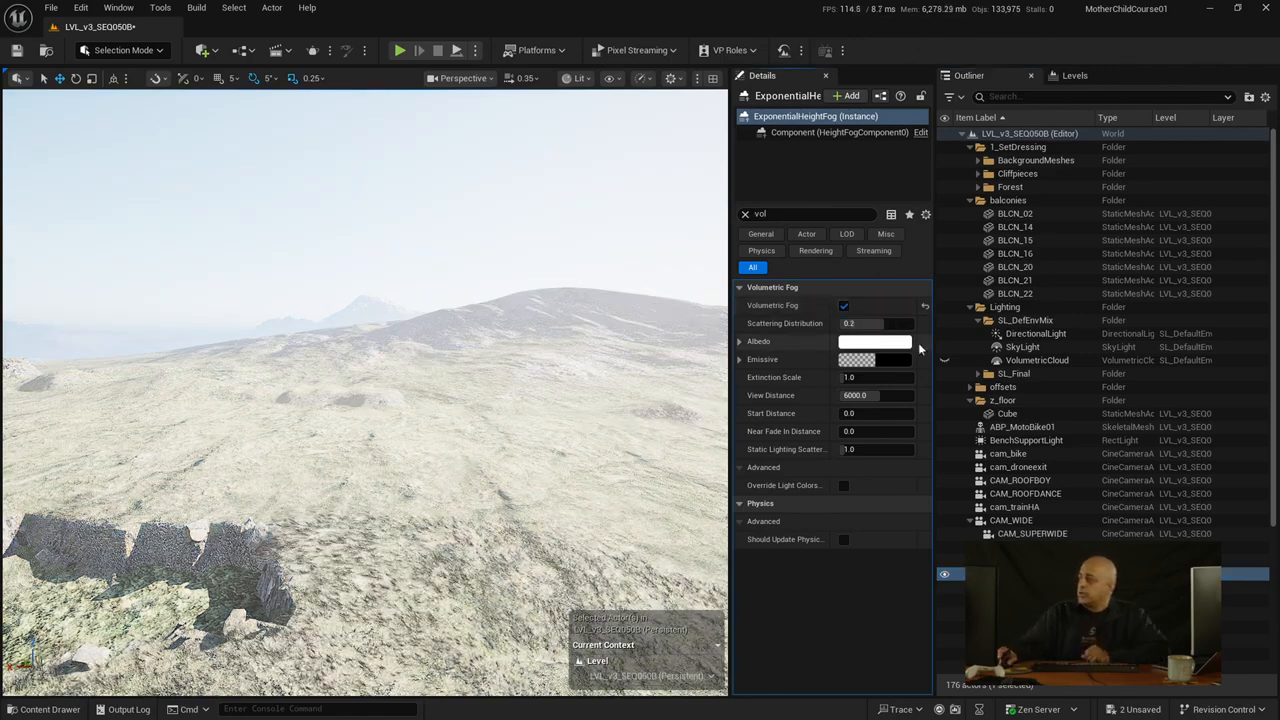
# - Filter the DirectionalLight's details by "cast vol" and toggle Cast Volumetric Shadow off and on
pyautogui.click(1035, 334)
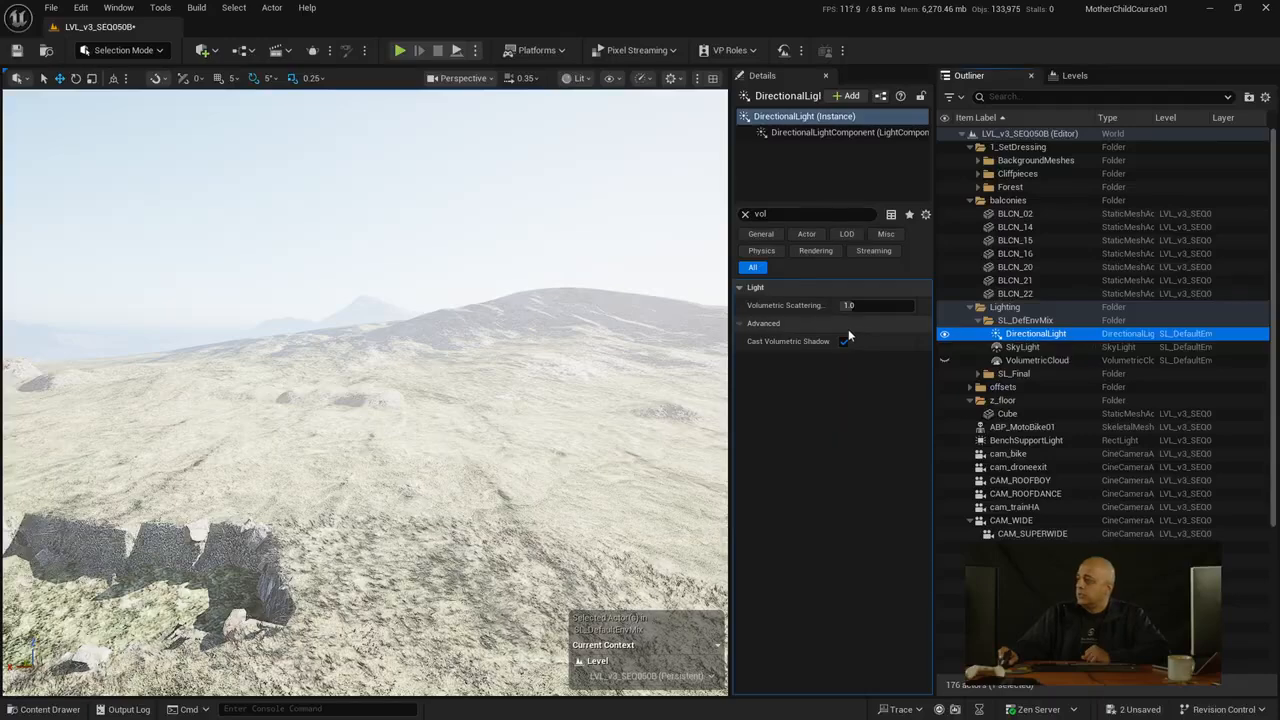
pyautogui.click(780, 214)
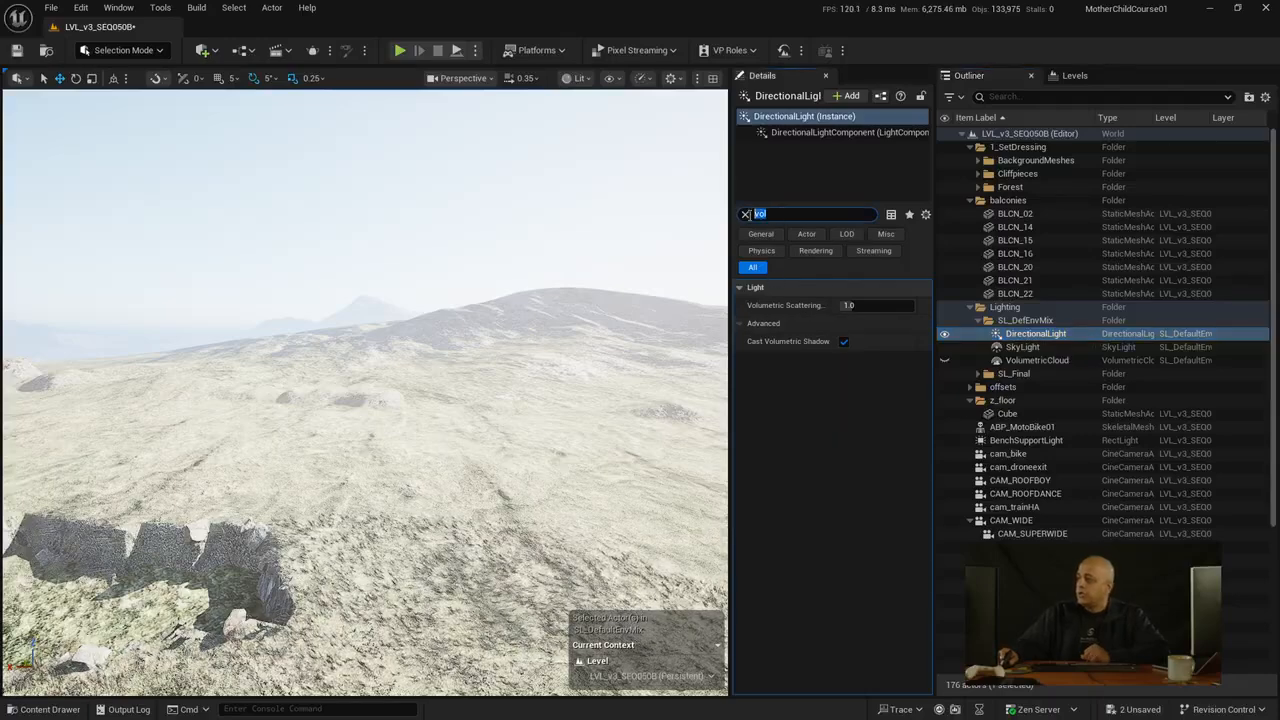
pyautogui.write('cast')
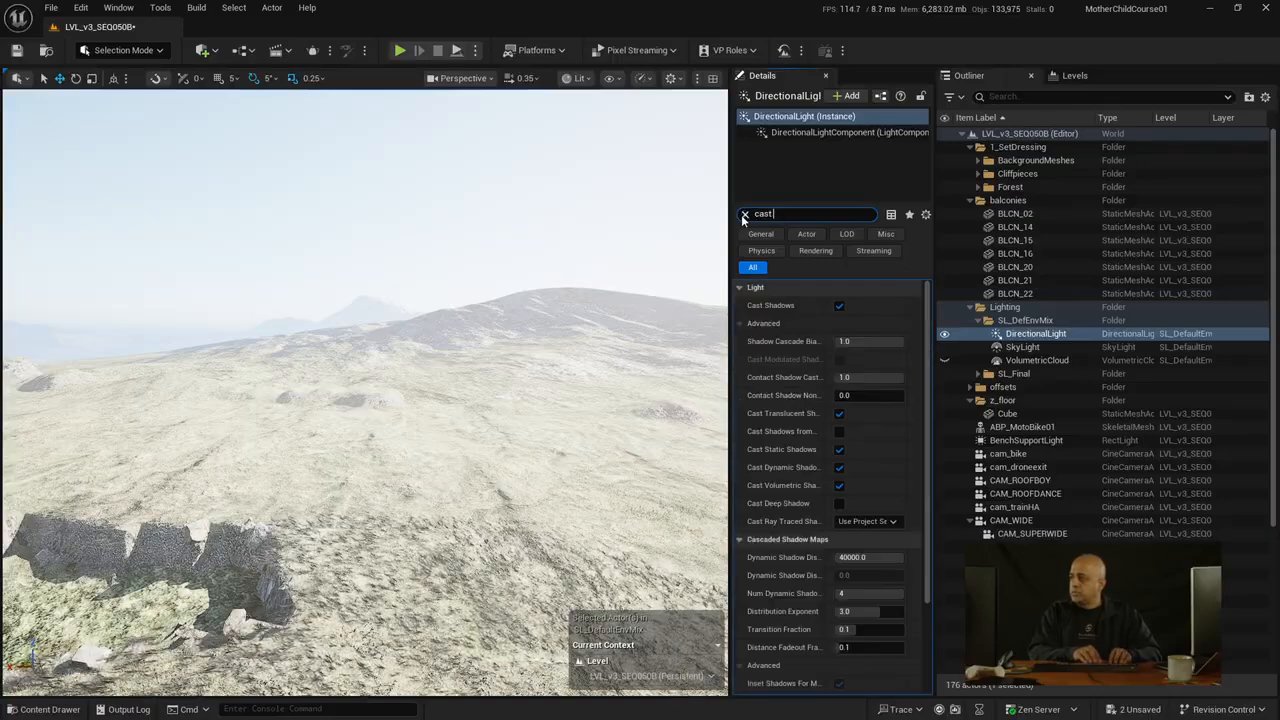
pyautogui.write(' vol')
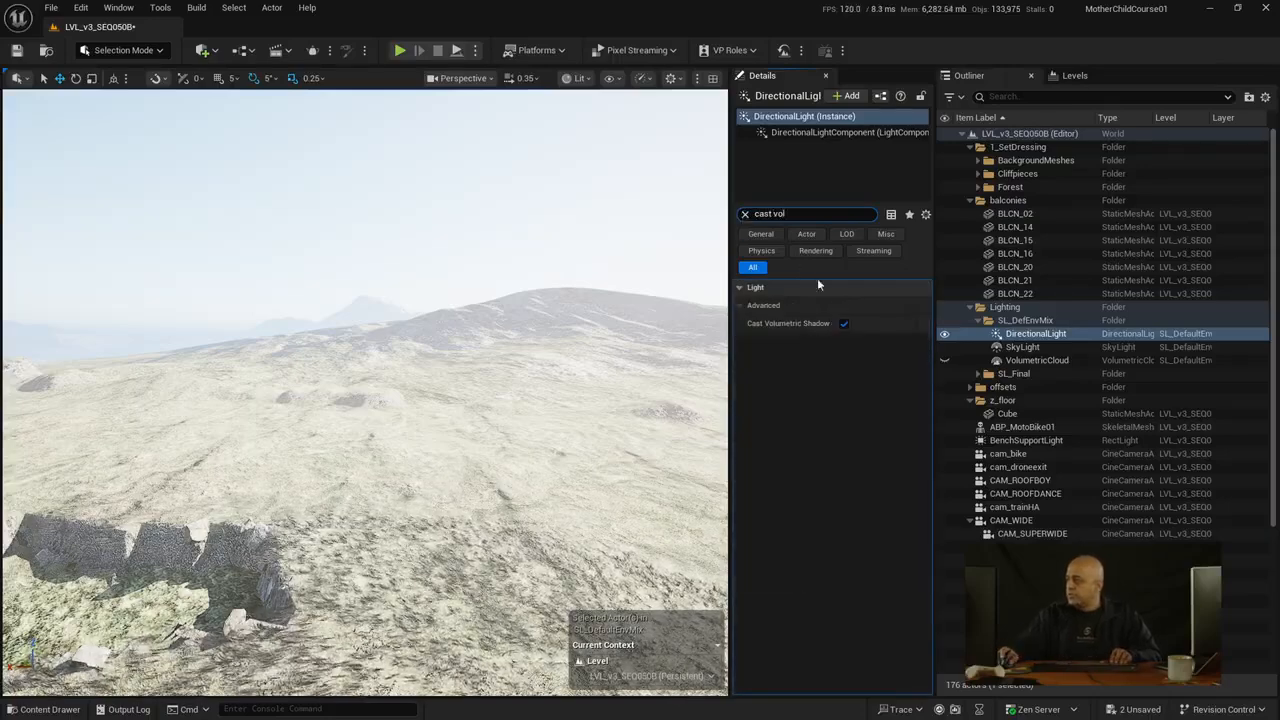
pyautogui.click(844, 324)
pyautogui.click(844, 324)
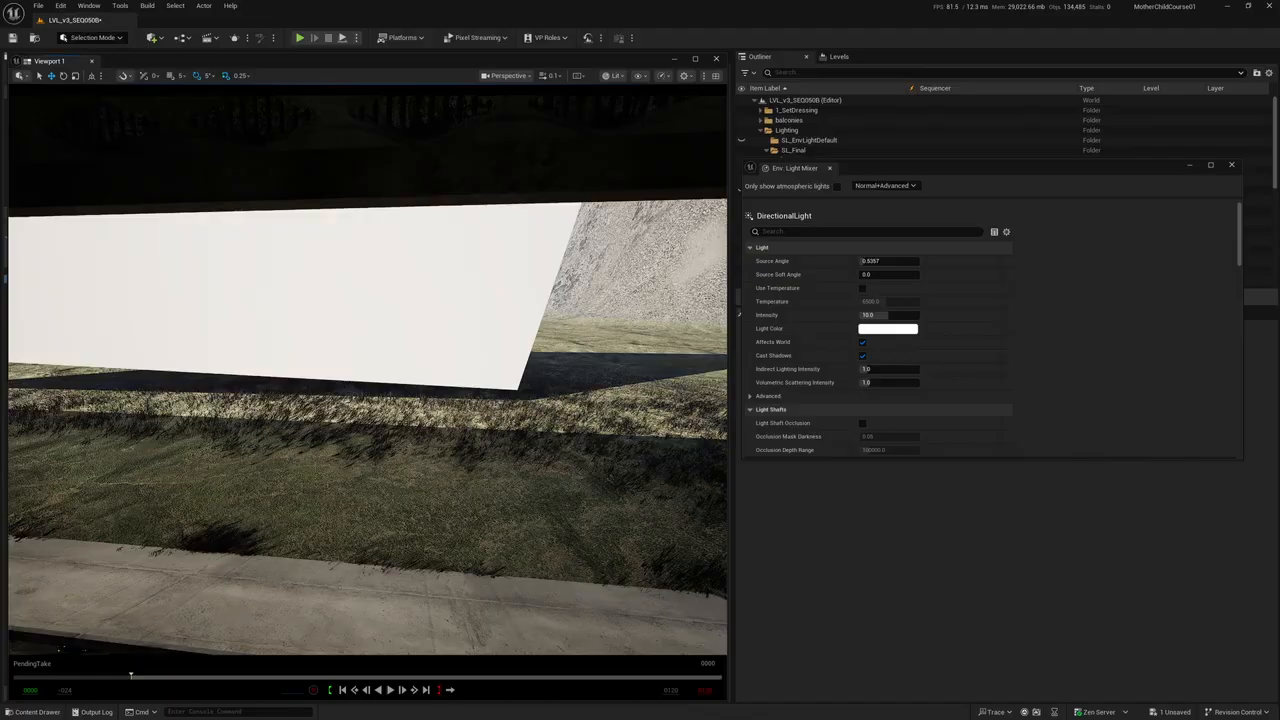
pyautogui.press('w')
pyautogui.moveTo(368, 375); pyautogui.dragTo(90, 365, button='right')
pyautogui.moveTo(368, 375); pyautogui.dragTo(100, 415, button='right')
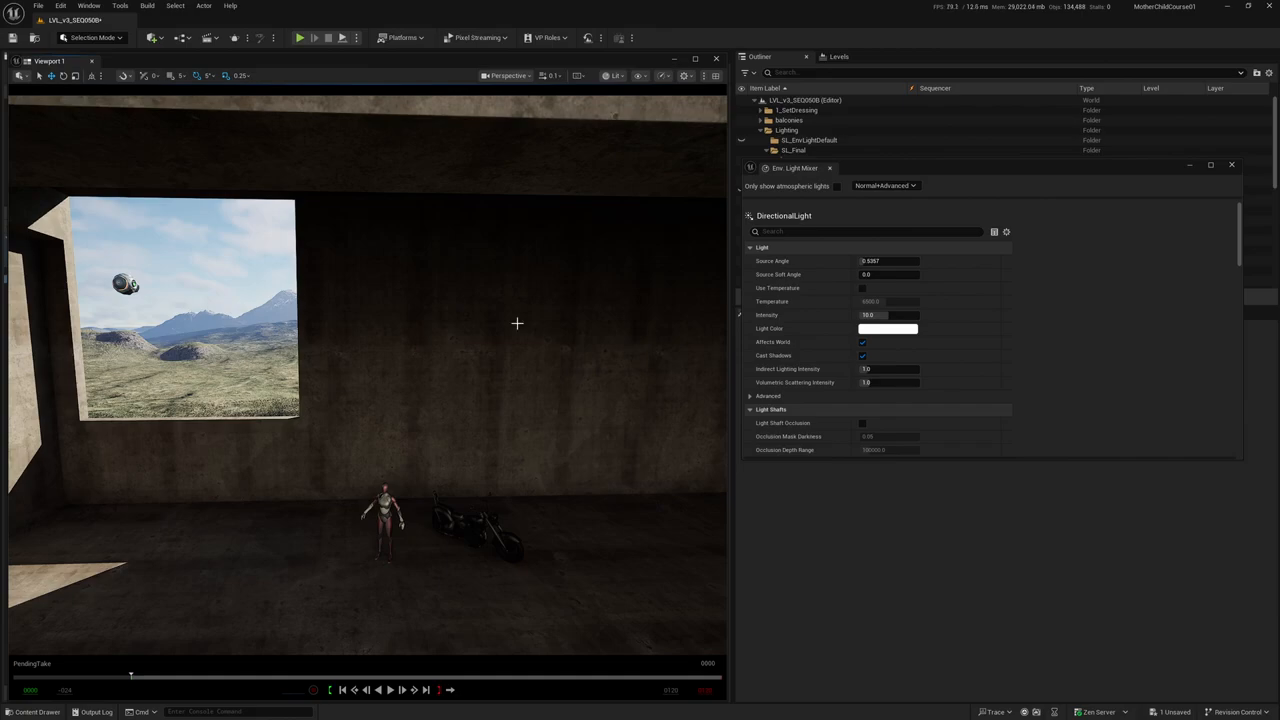
pyautogui.moveTo(368, 375); pyautogui.dragTo(570, 387, button='right')
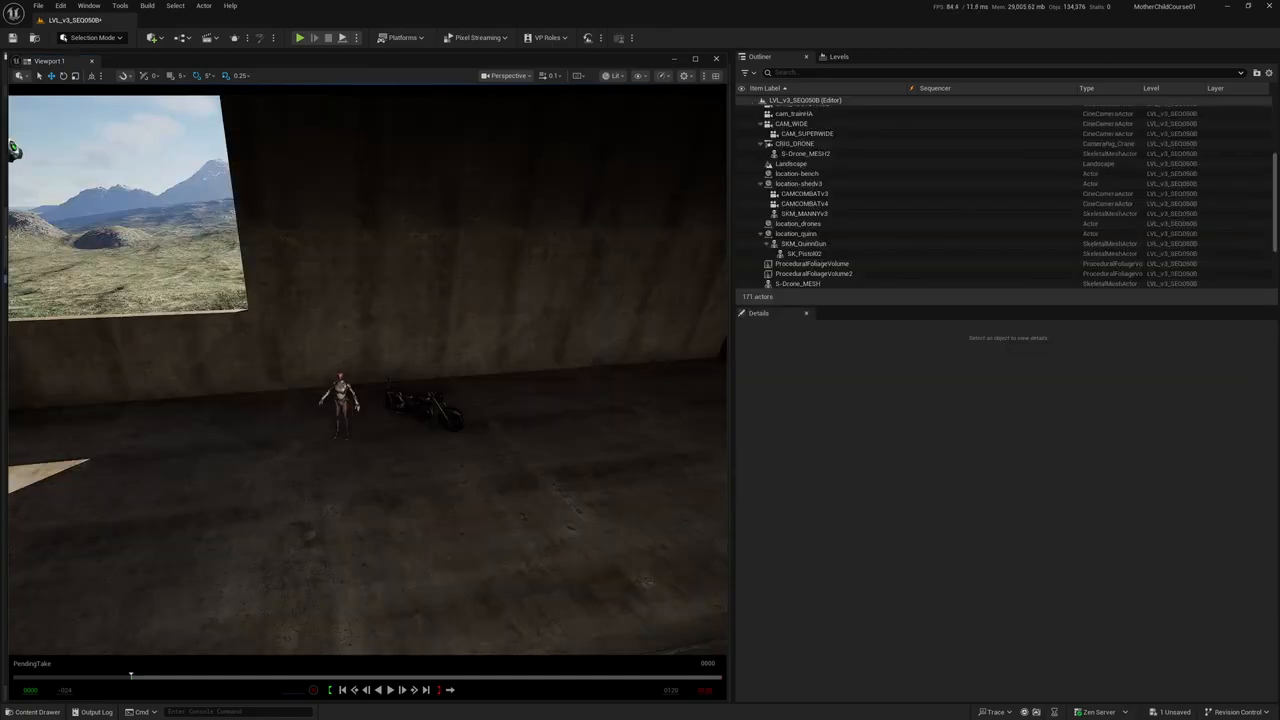
pyautogui.moveTo(368, 375); pyautogui.dragTo(640, 350, button='right')
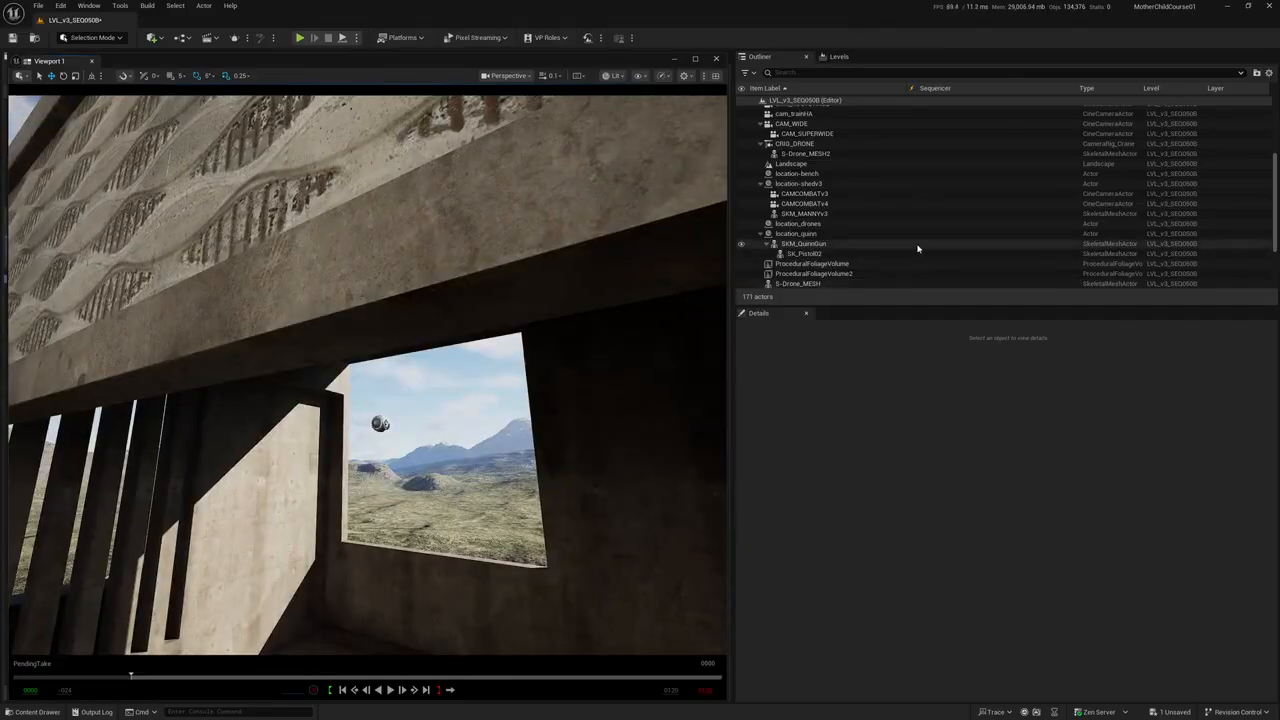
# - Save all unsaved levels and assets in the project
pyautogui.click(38, 5)
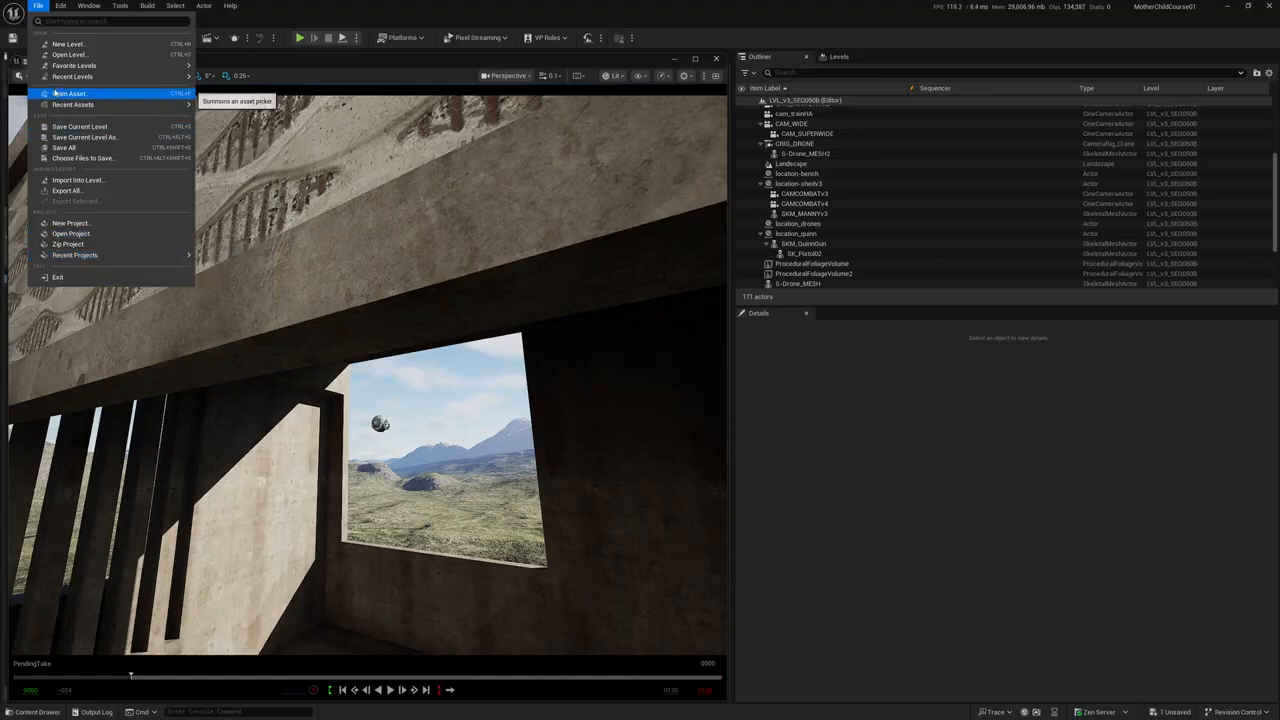
pyautogui.click(65, 148)
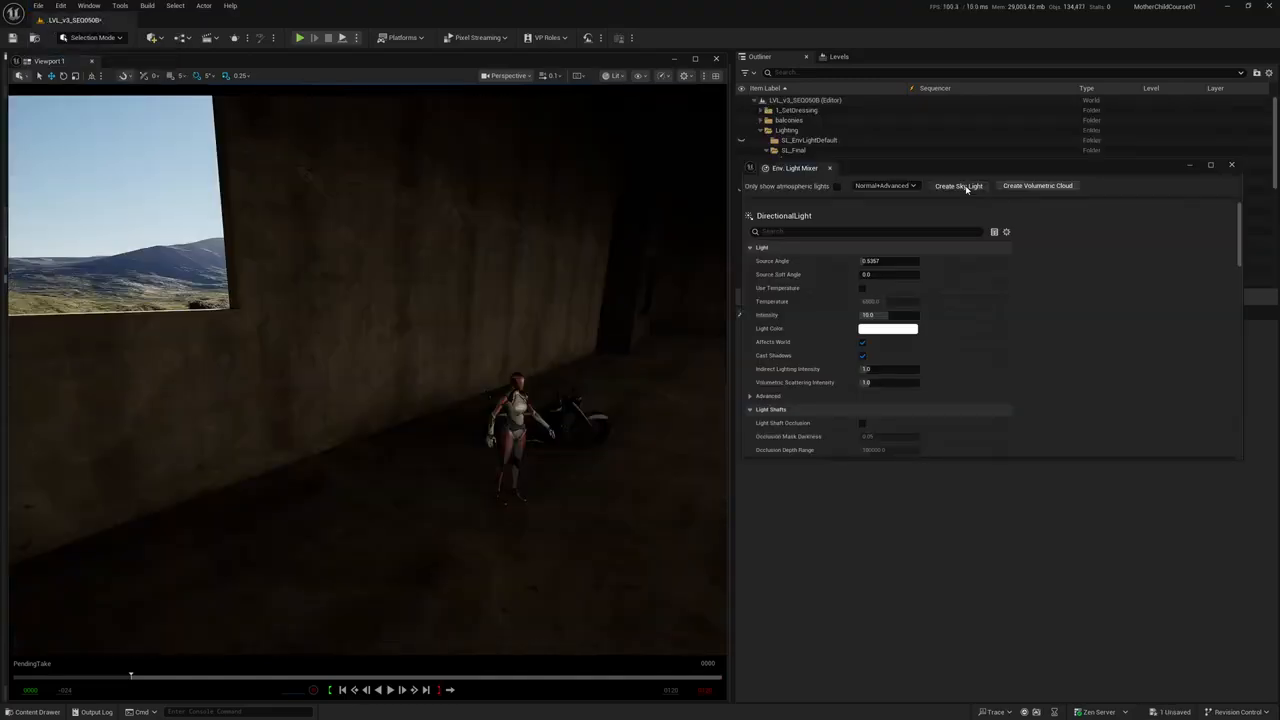
# - Create a Sky Light with the Environment Light Mixer
pyautogui.click(960, 186)
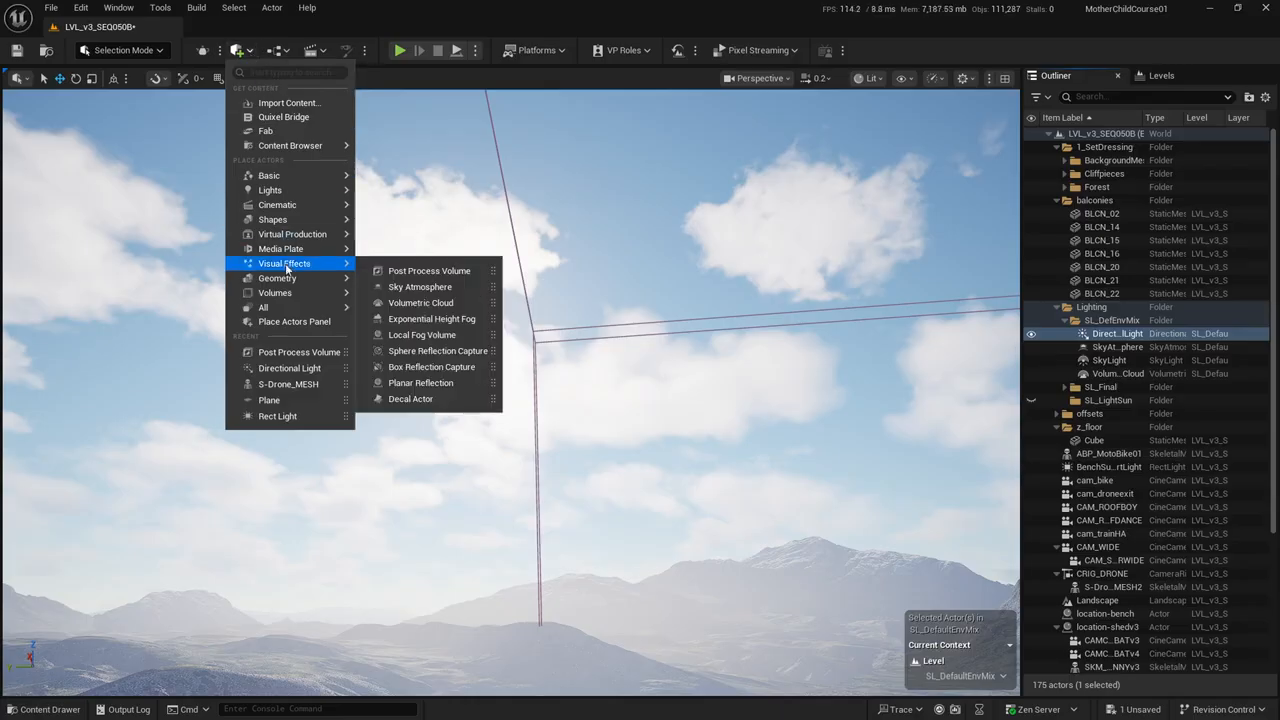
# - Add a Post Process Volume to the level
pyautogui.moveTo(290, 292)
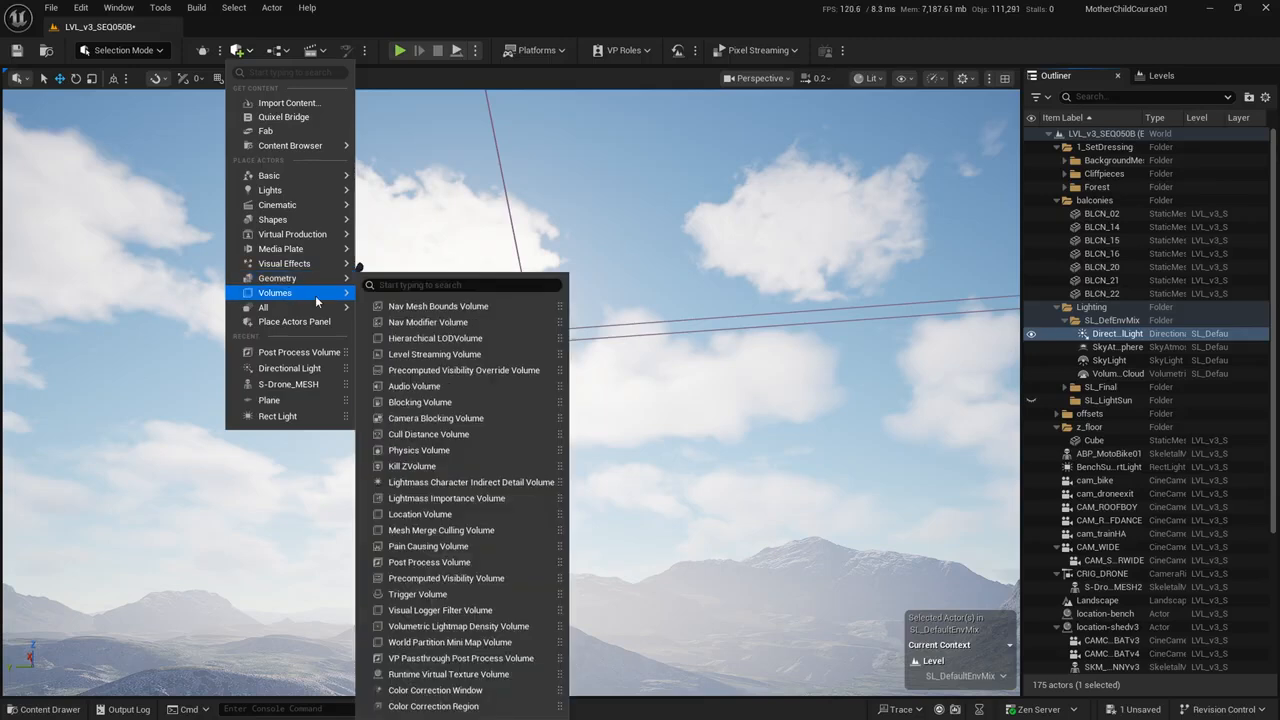
pyautogui.click(440, 562)
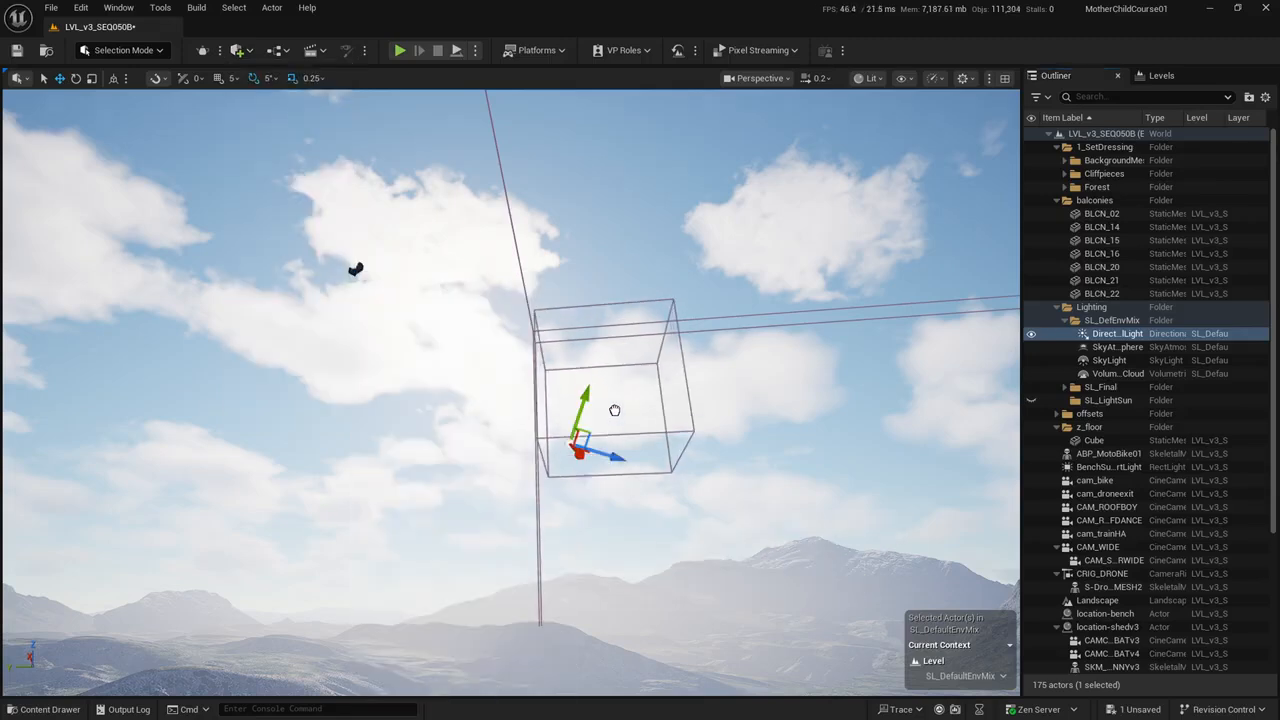
# - Select the Post Process Volume, open its details and filter them by "exposure"
pyautogui.click(536, 372)
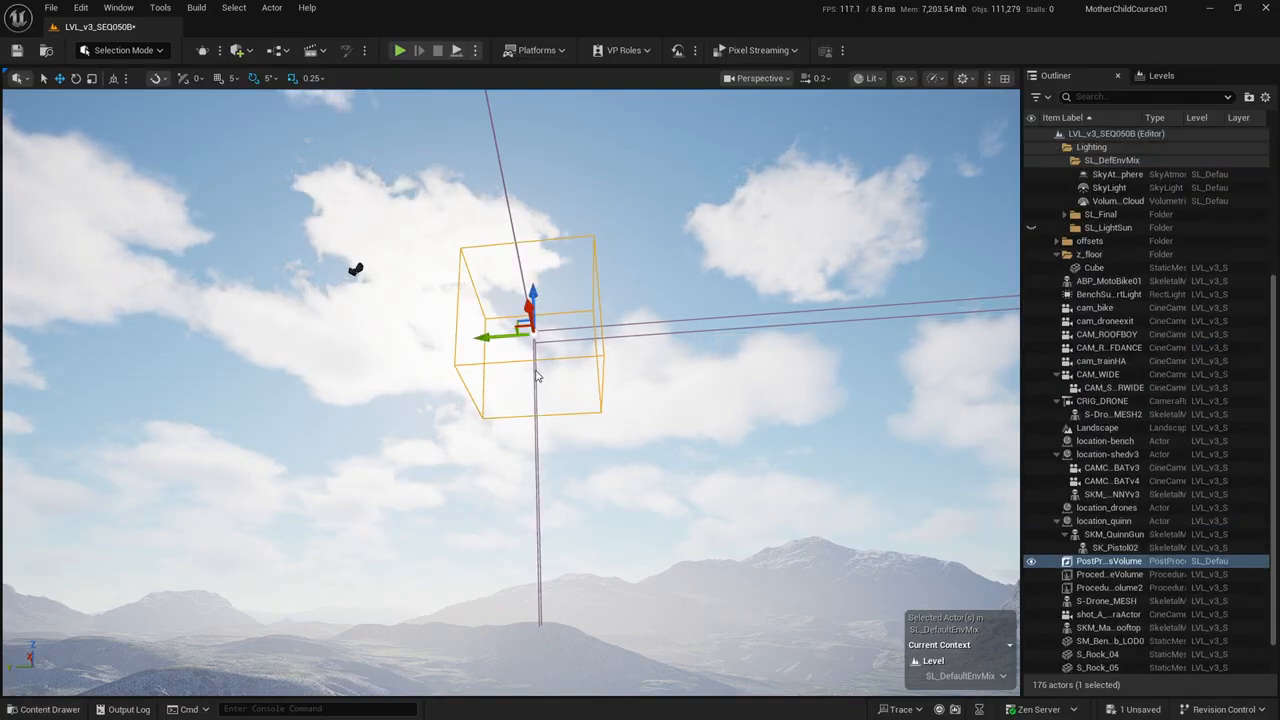
pyautogui.click(1099, 564)
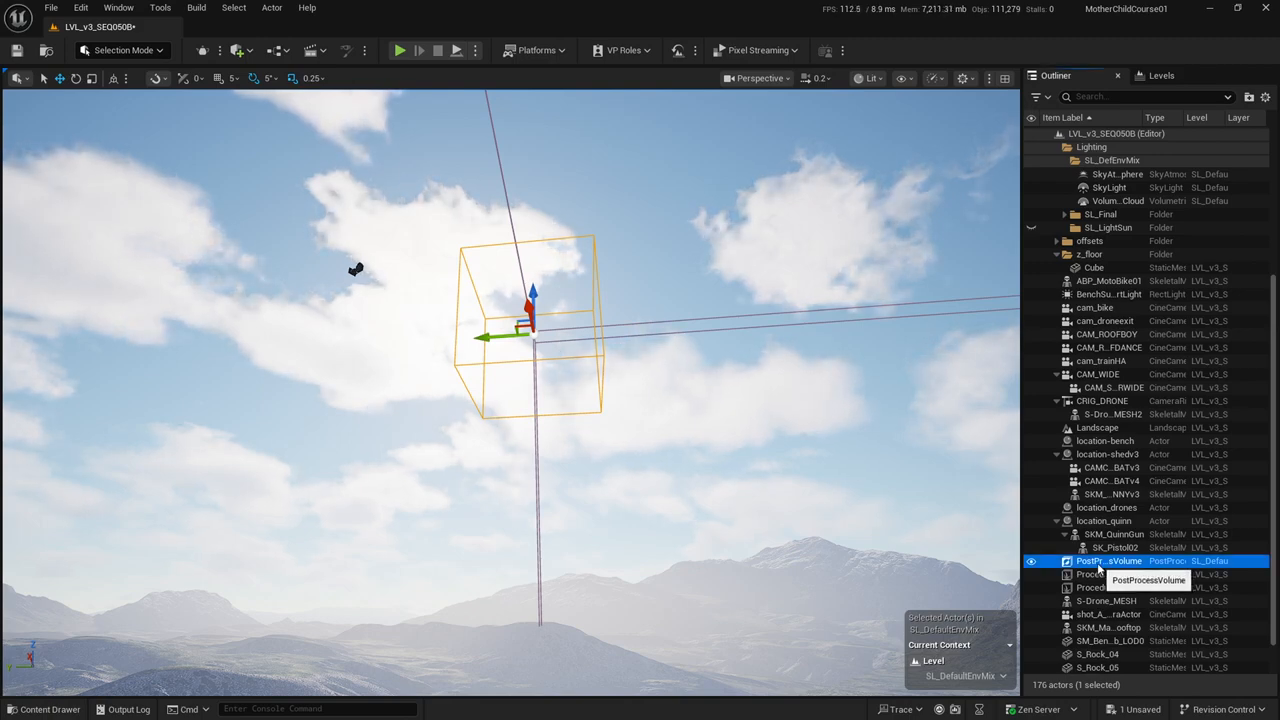
pyautogui.click(118, 7)
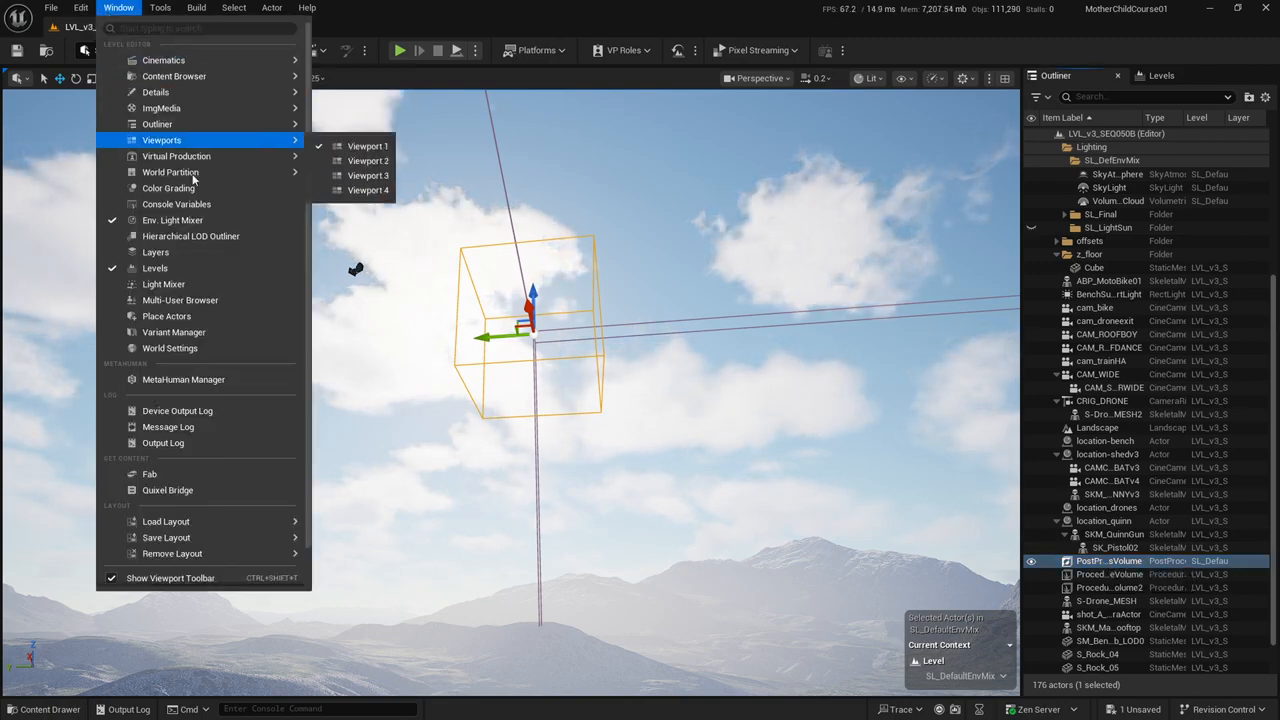
pyautogui.click(338, 103)
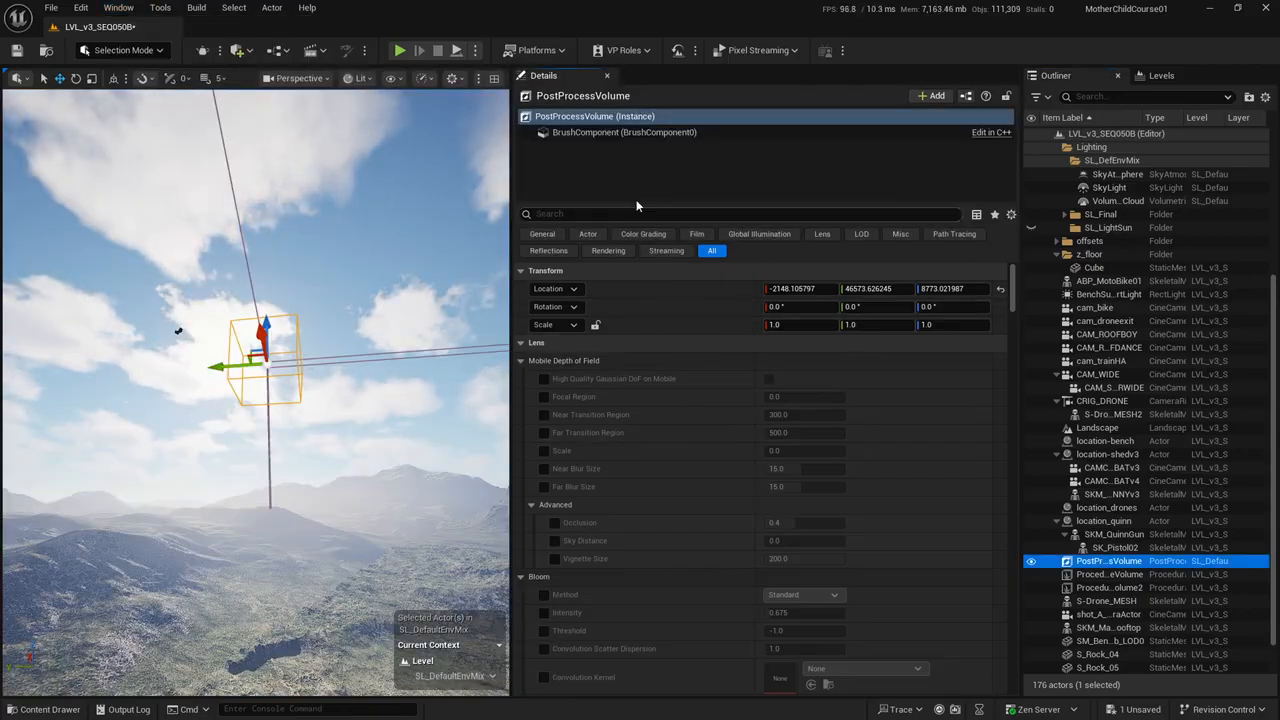
pyautogui.click(617, 214)
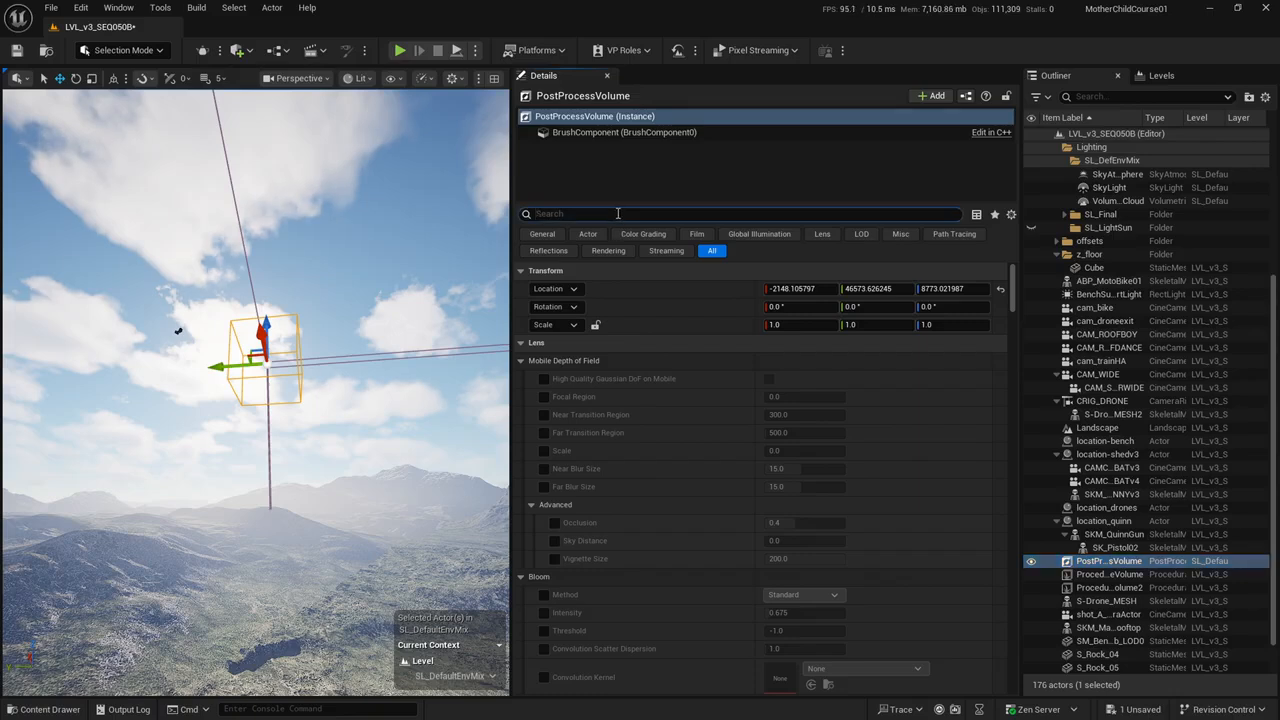
pyautogui.write('exposure')
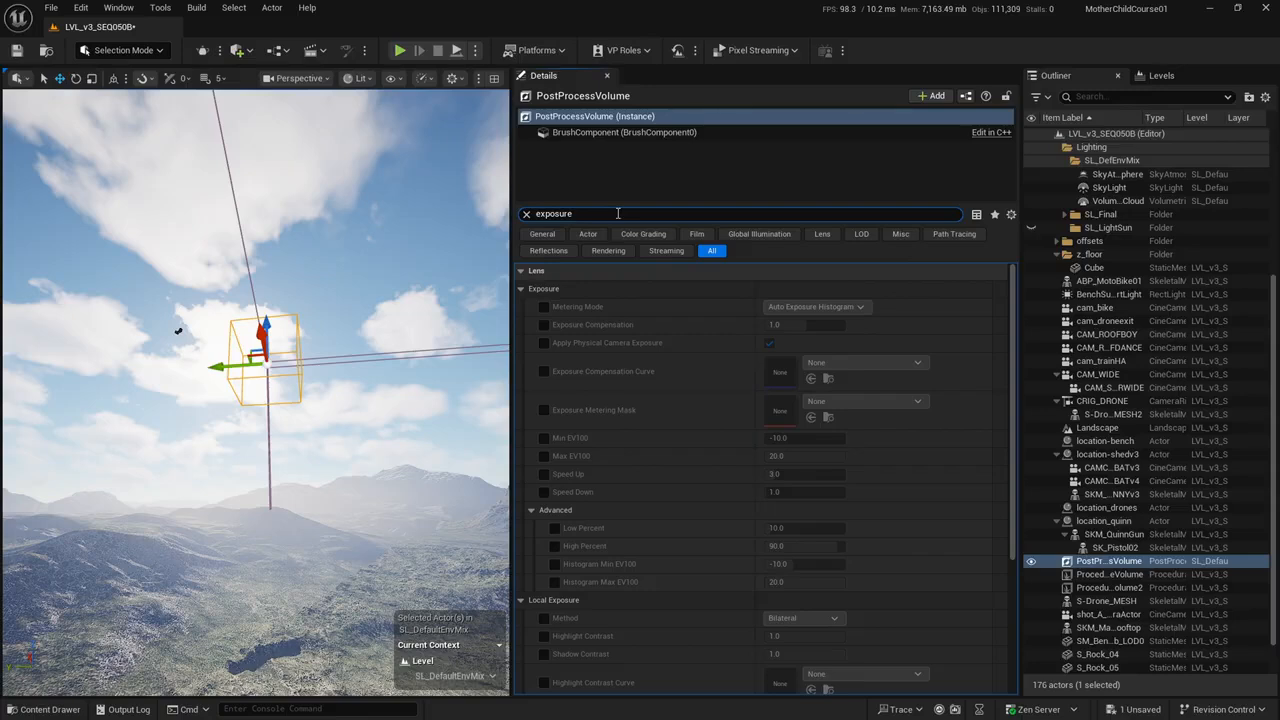
# - Override the volume's Metering Mode with Manual and its Exposure Compensation with 0.0
pyautogui.click(544, 307)
pyautogui.click(805, 307)
pyautogui.click(800, 345)
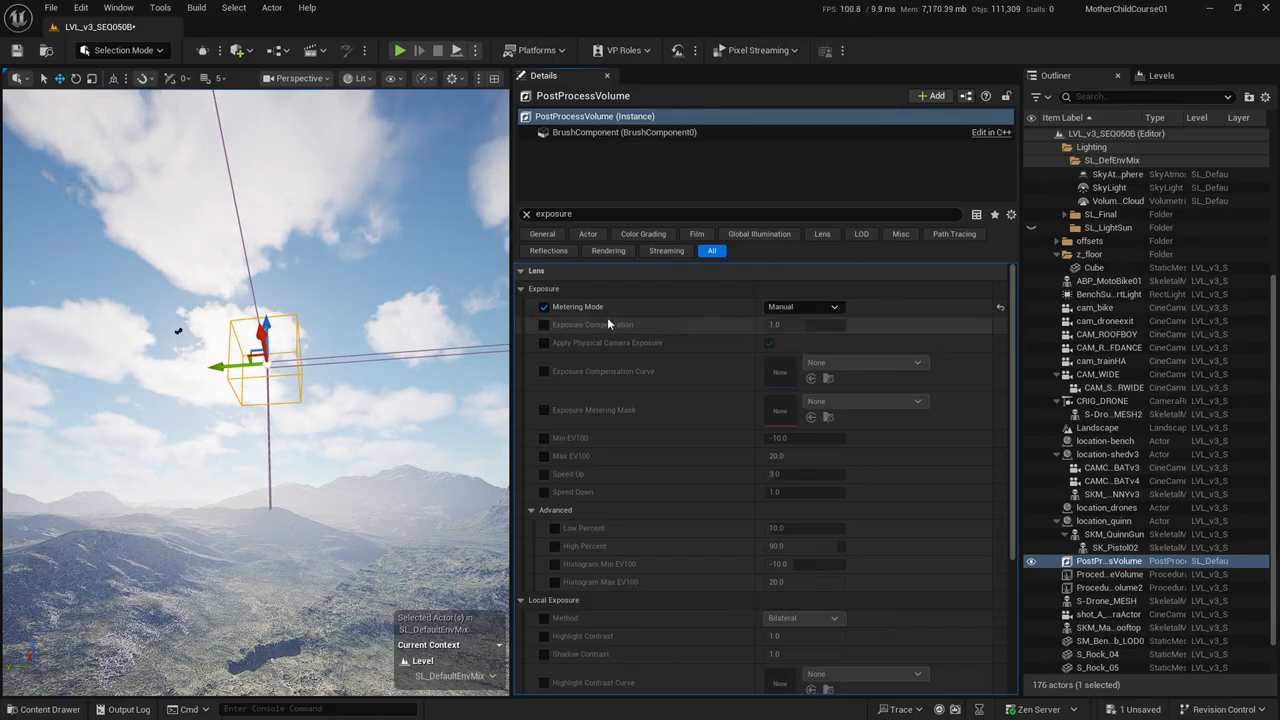
pyautogui.click(544, 324)
pyautogui.click(785, 326)
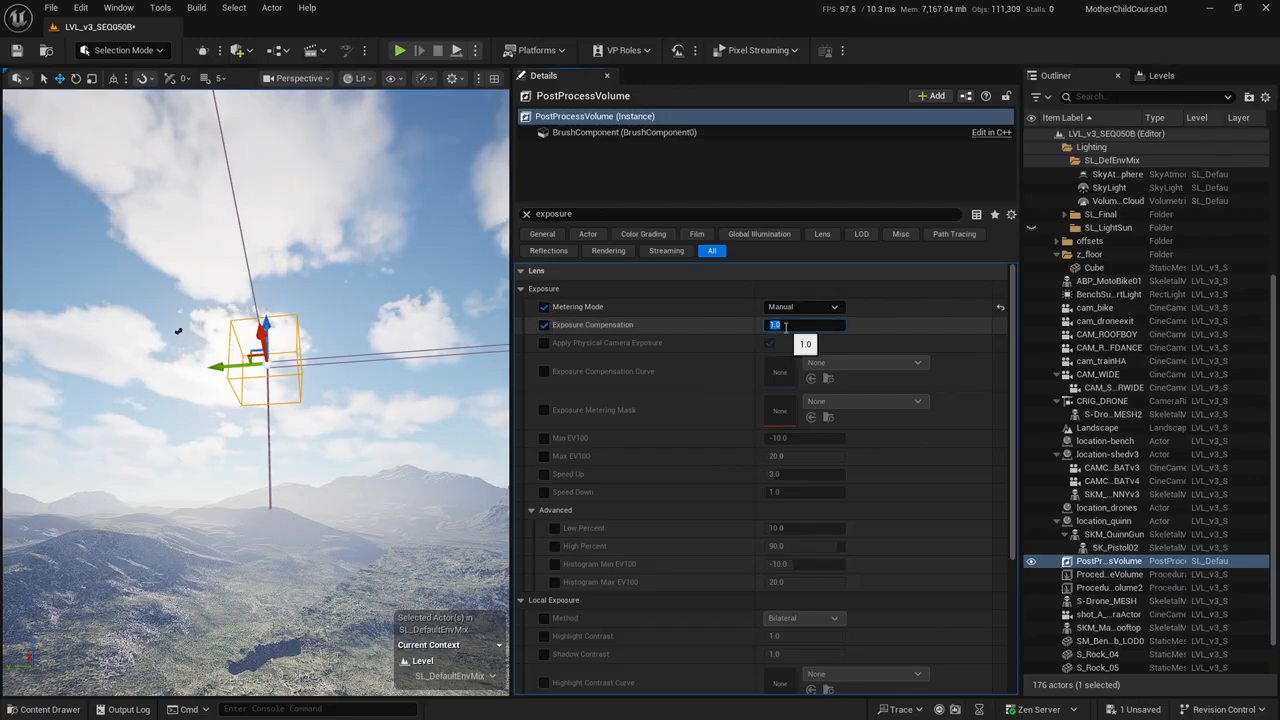
pyautogui.write('0')
pyautogui.press('Return')
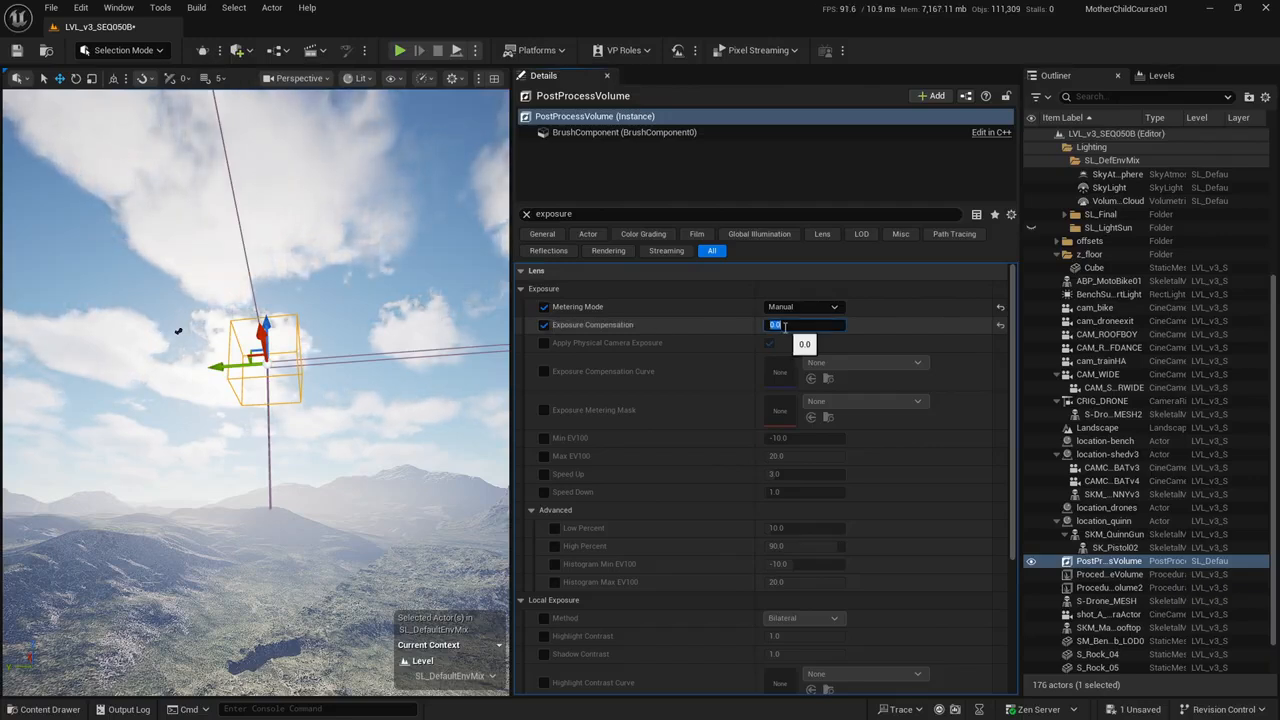
pyautogui.click(590, 214)
pyautogui.moveTo(587, 214); pyautogui.dragTo(527, 212)
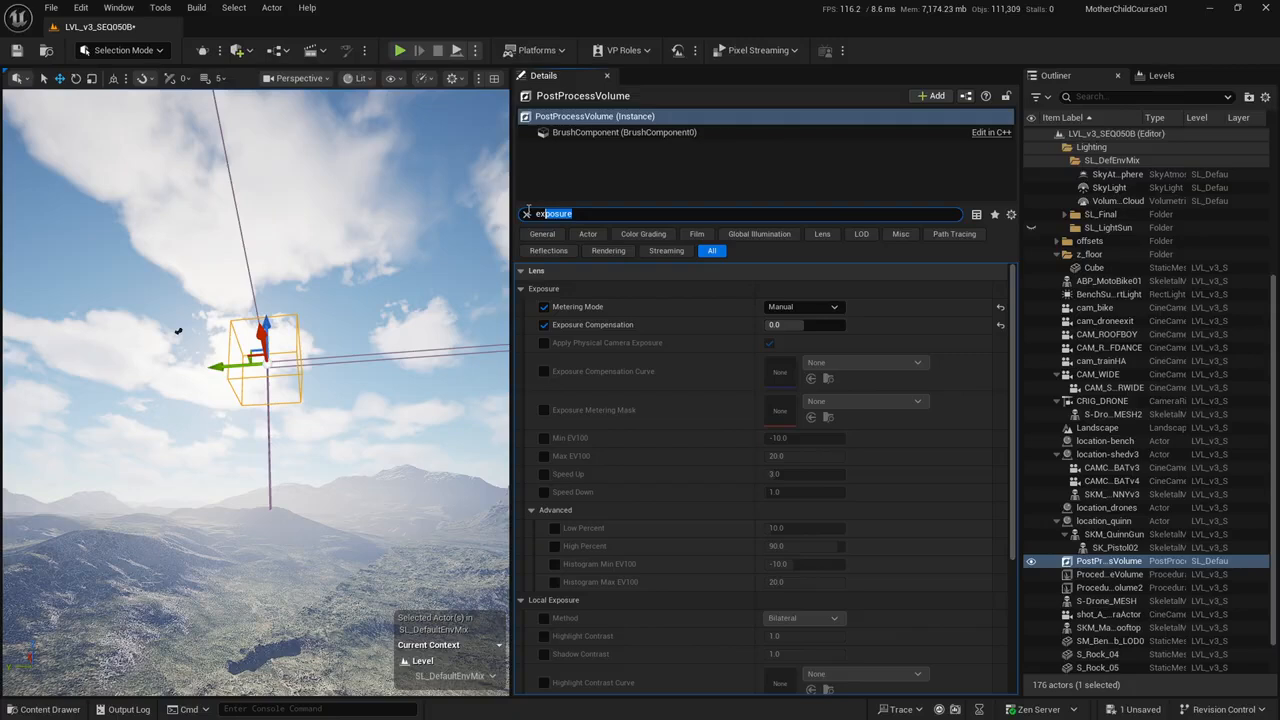
pyautogui.moveTo(528, 211); pyautogui.dragTo(510, 214)
pyautogui.write('infinit')
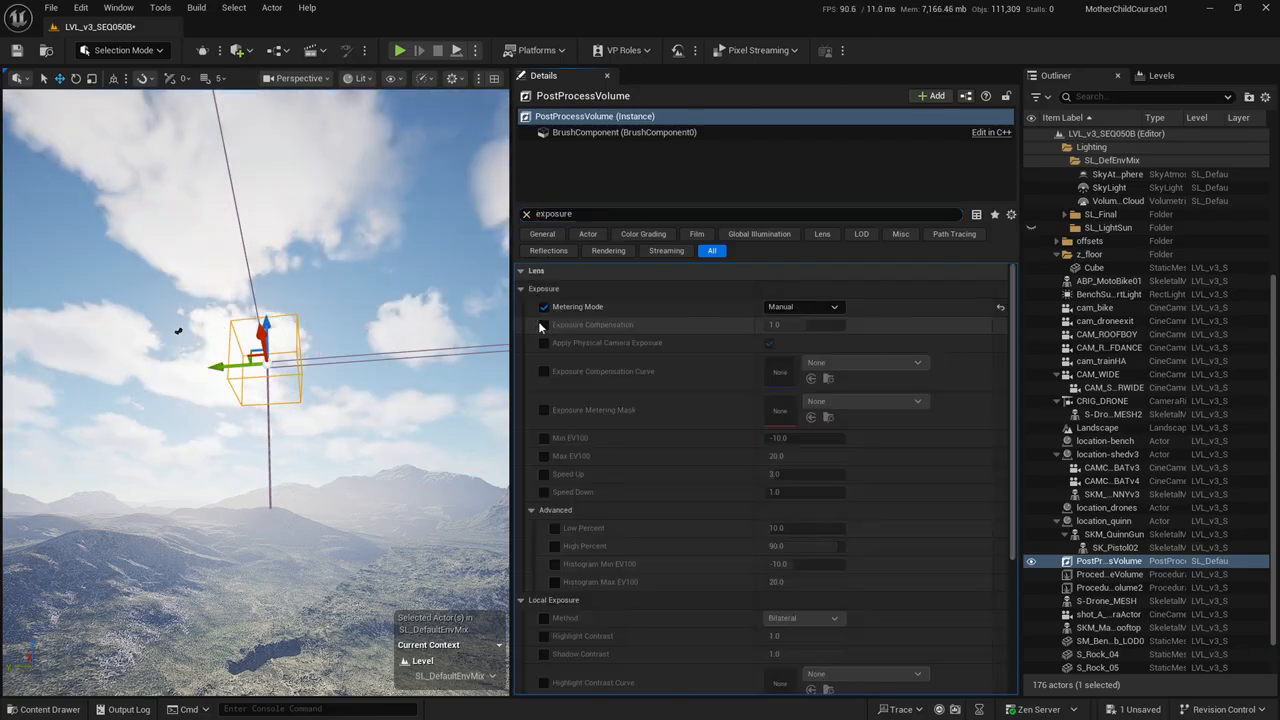
# - Enable the volume's Exposure Compensation override once more and set it to 0.0
pyautogui.click(543, 325)
pyautogui.click(785, 326)
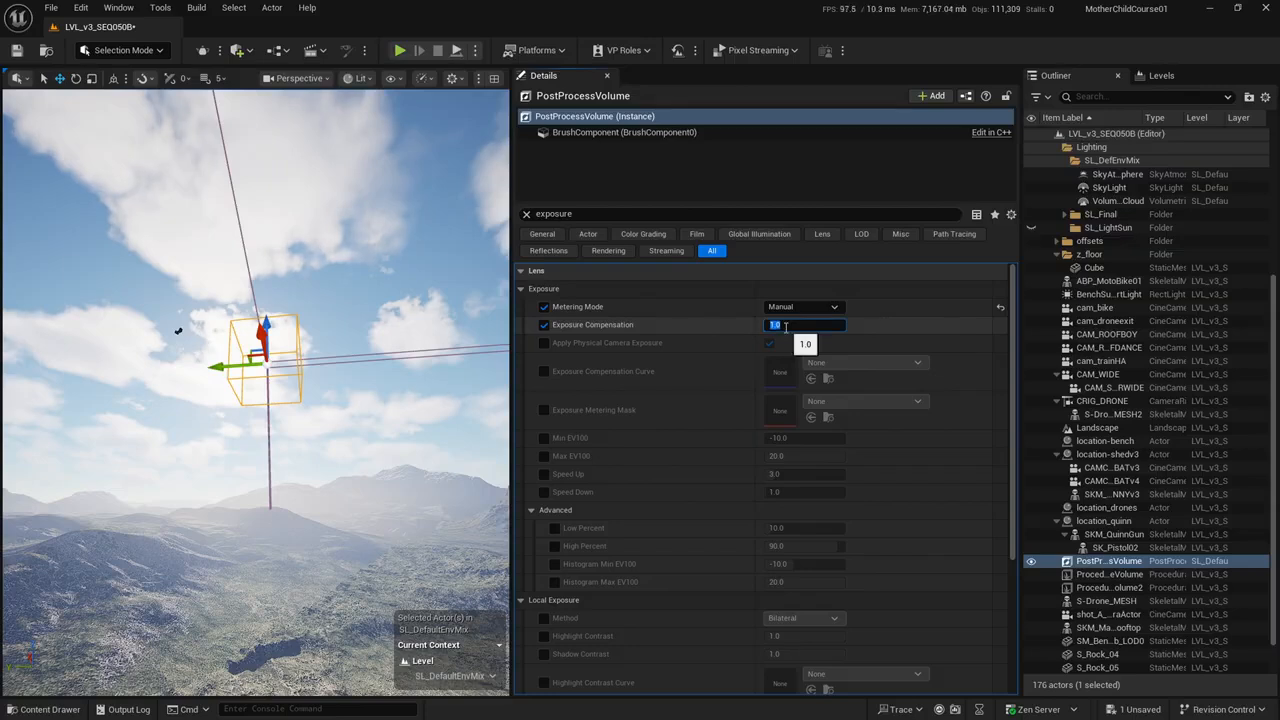
pyautogui.write('0')
pyautogui.press('Return')
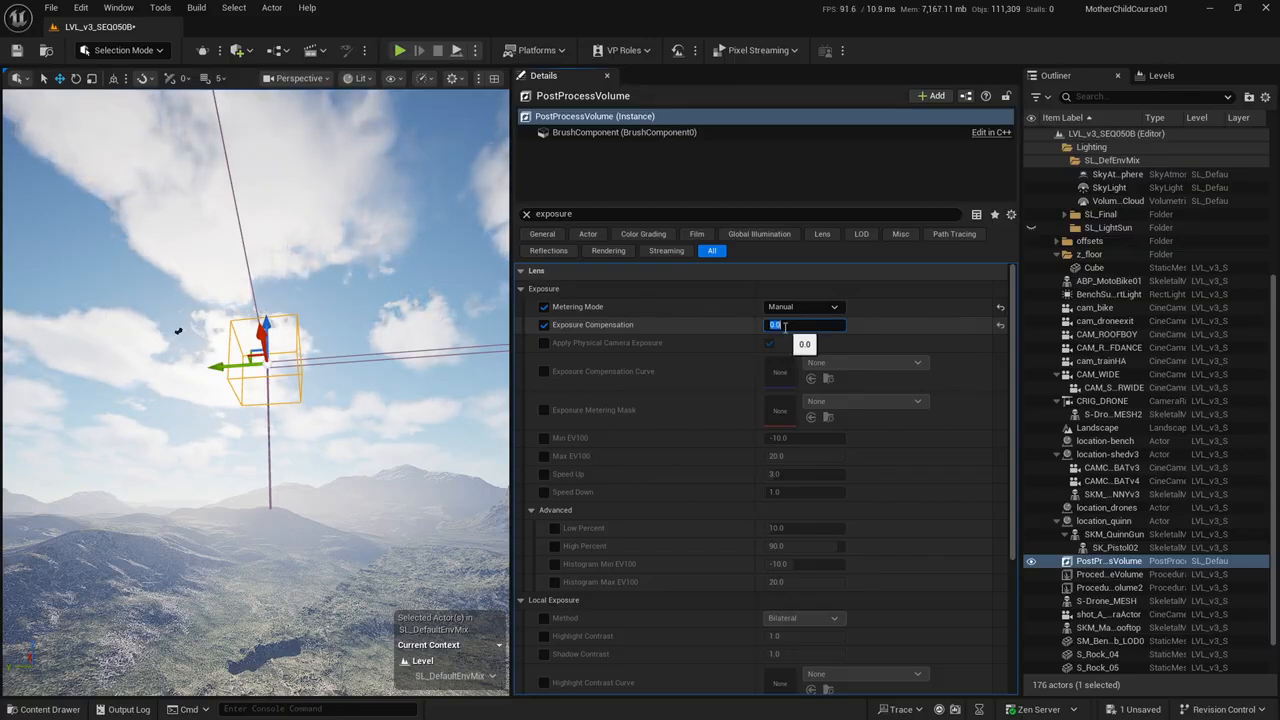
# - Filter the Post Process Volume's details by "infinite" and enable Infinite Extent (Unbound)
pyautogui.moveTo(585, 218); pyautogui.dragTo(514, 211)
pyautogui.write('infi')
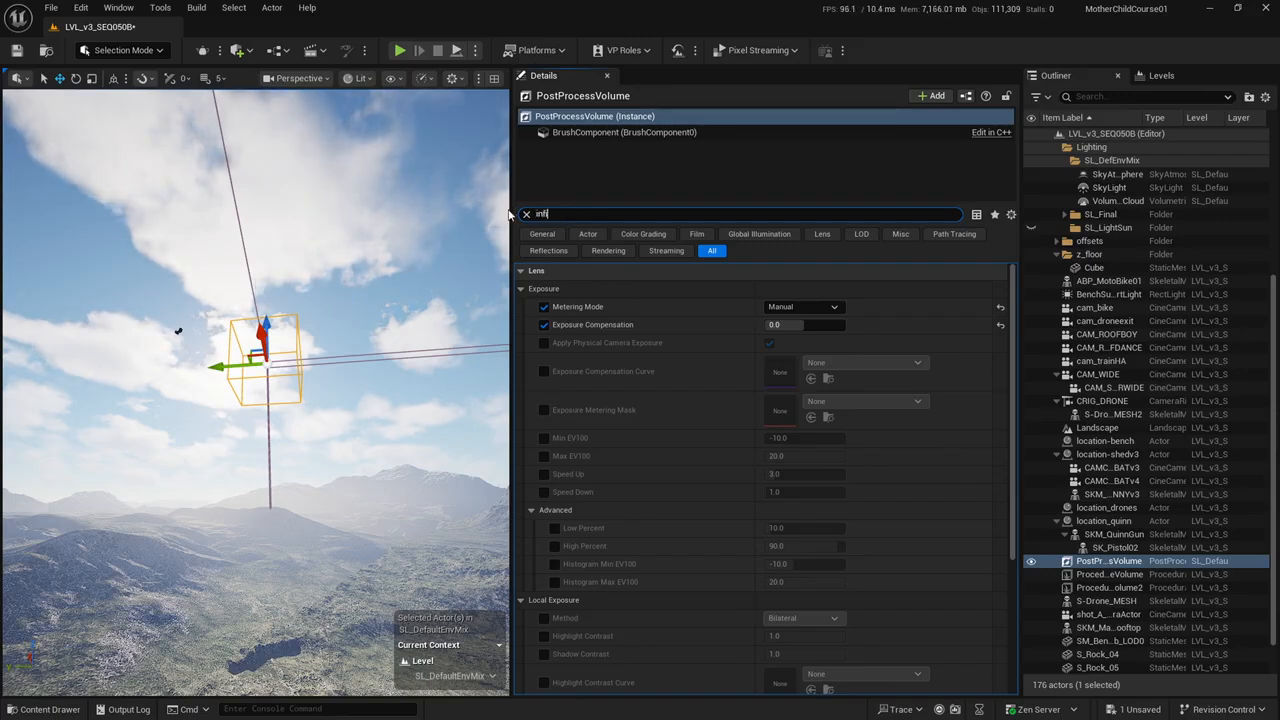
pyautogui.write('nite')
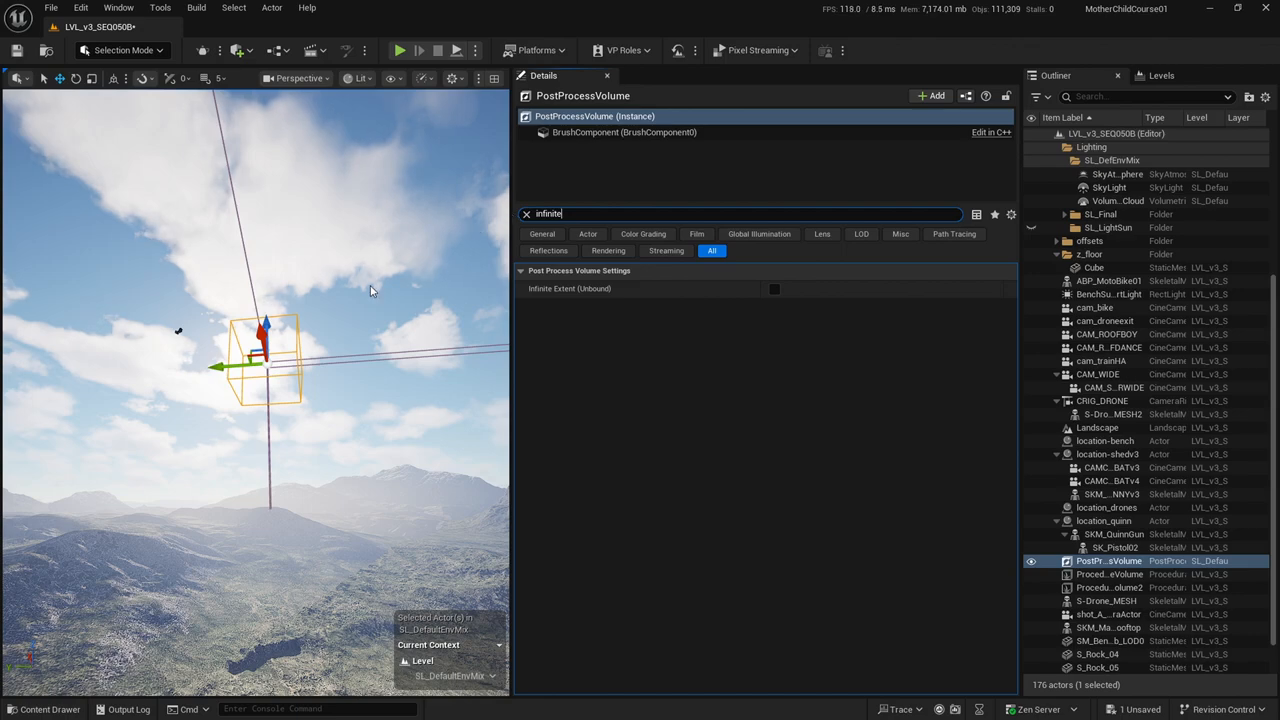
pyautogui.click(773, 288)
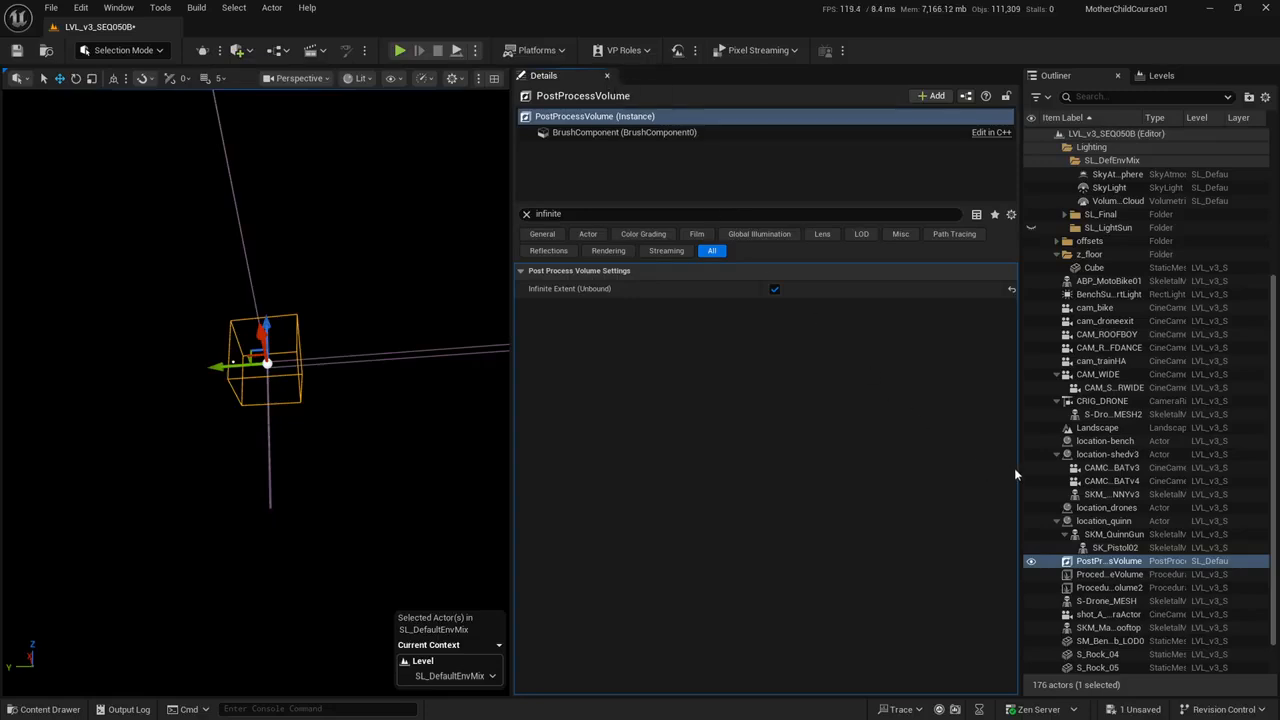
# - Select the DirectionalLight, clear the details filter and set the light's intensity to 80000 lux
pyautogui.scroll(5, 1100, 540)
pyautogui.click(1090, 334)
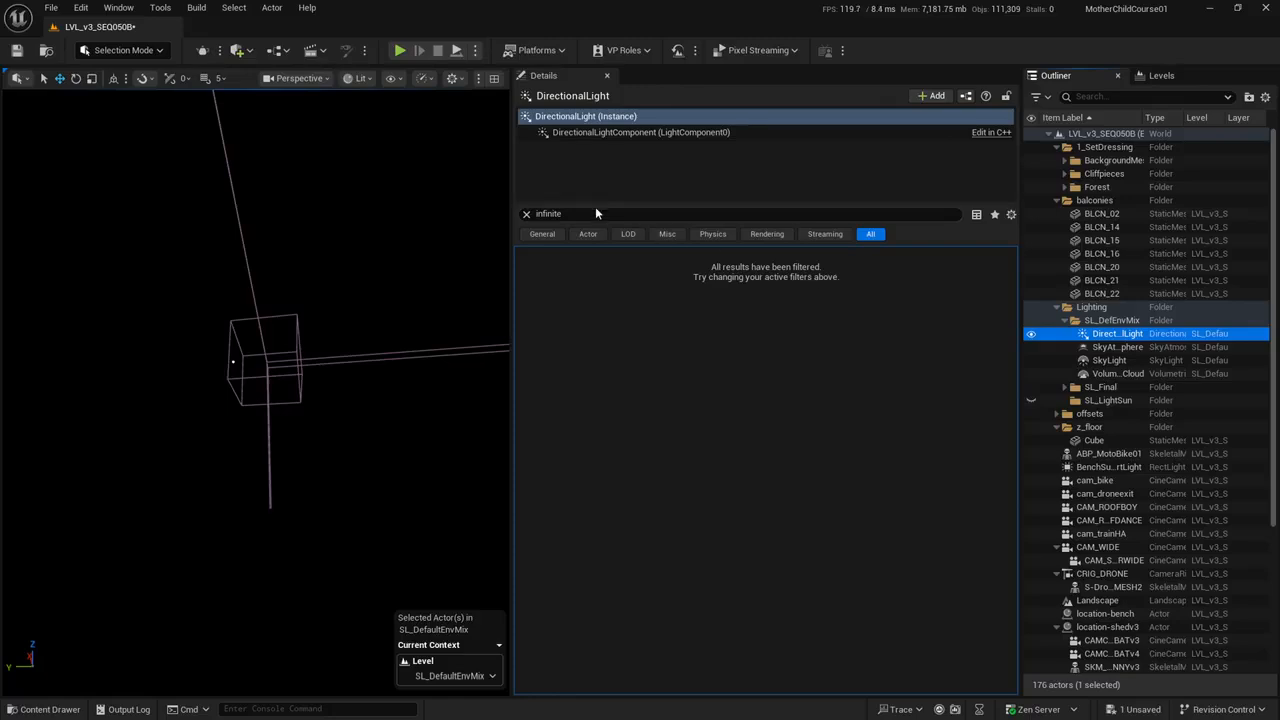
pyautogui.click(514, 216)
pyautogui.press('BackSpace')
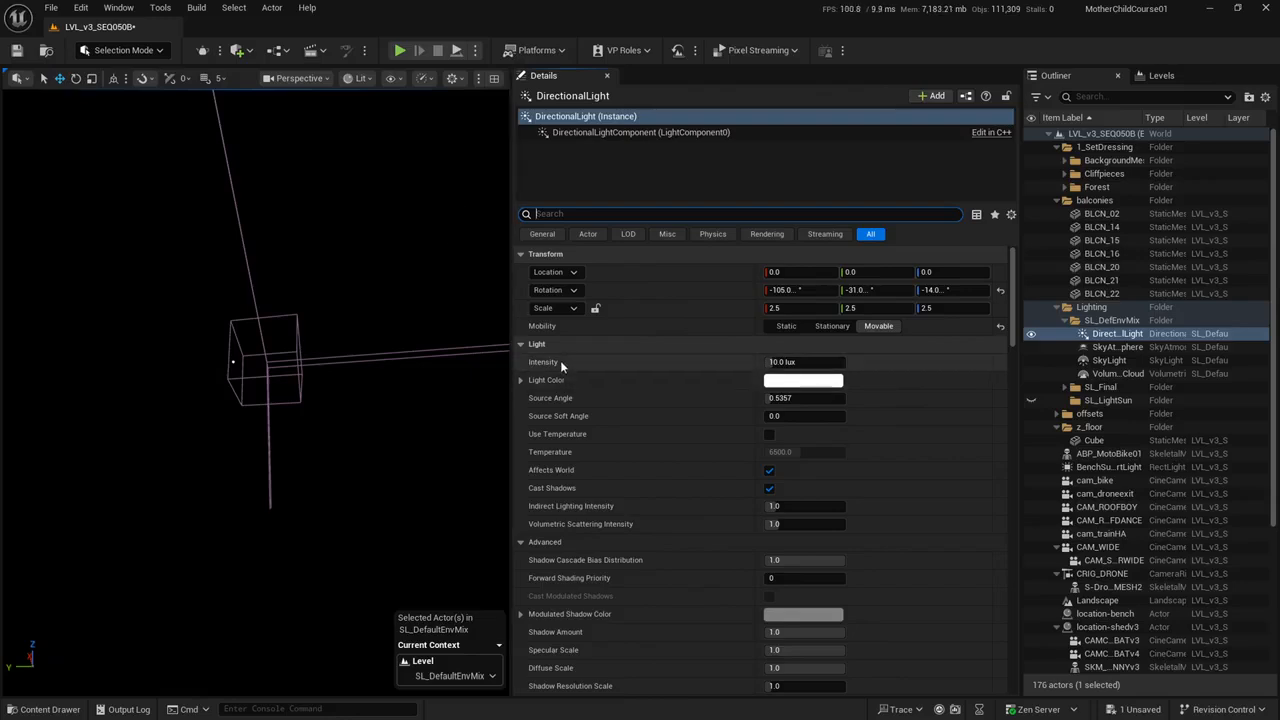
pyautogui.click(792, 362)
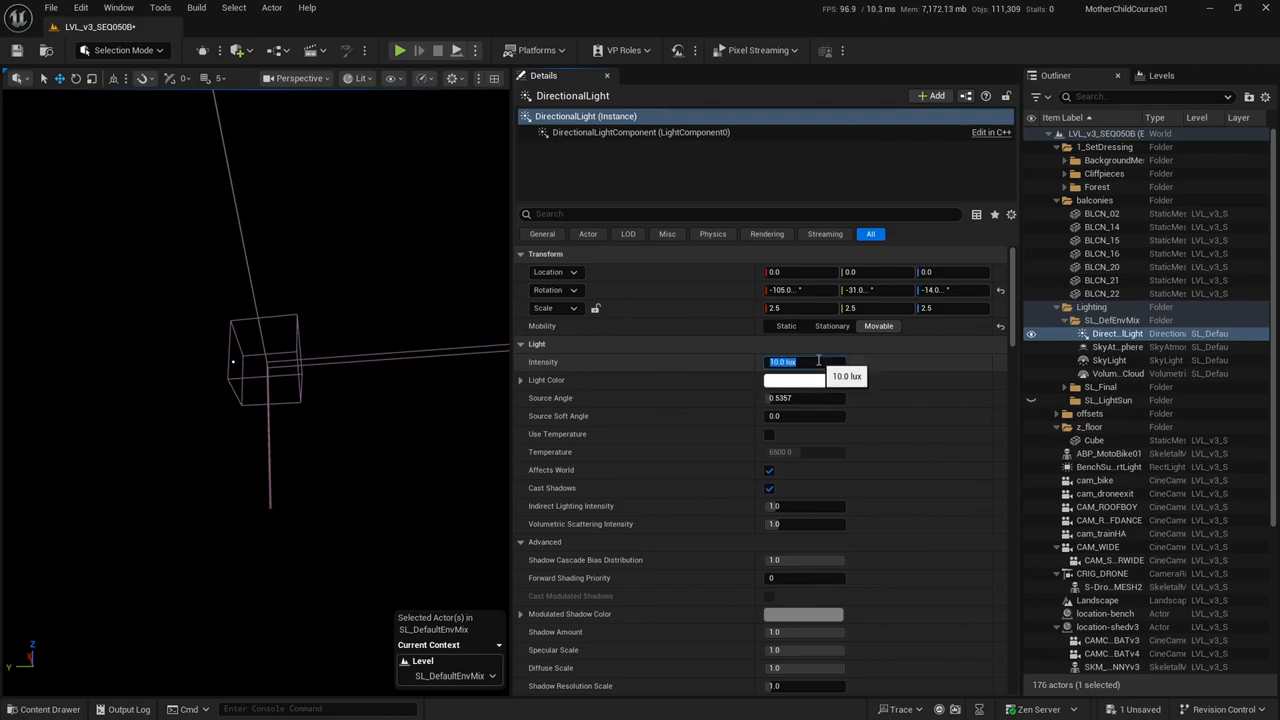
pyautogui.write('80000')
pyautogui.press('Return')
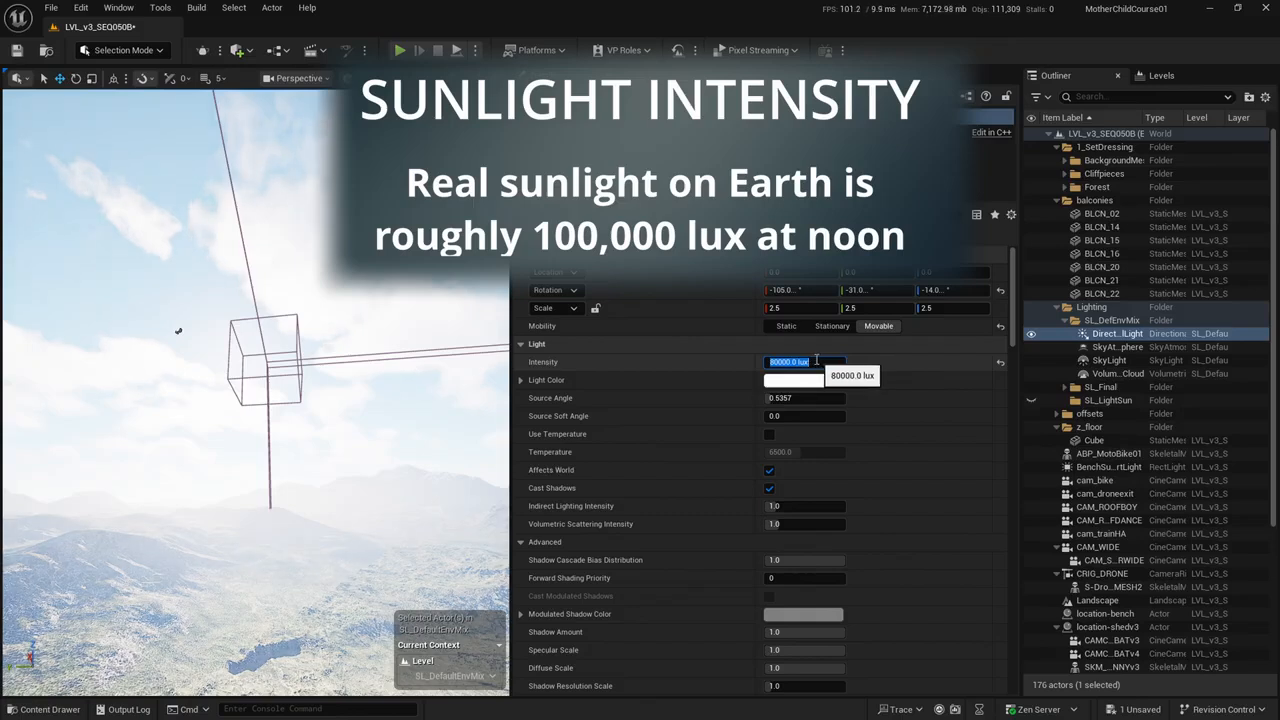
# - Compare DirectionalLight intensities of 20000 and 90000 lux, ending on 1000 lux
pyautogui.write('20000')
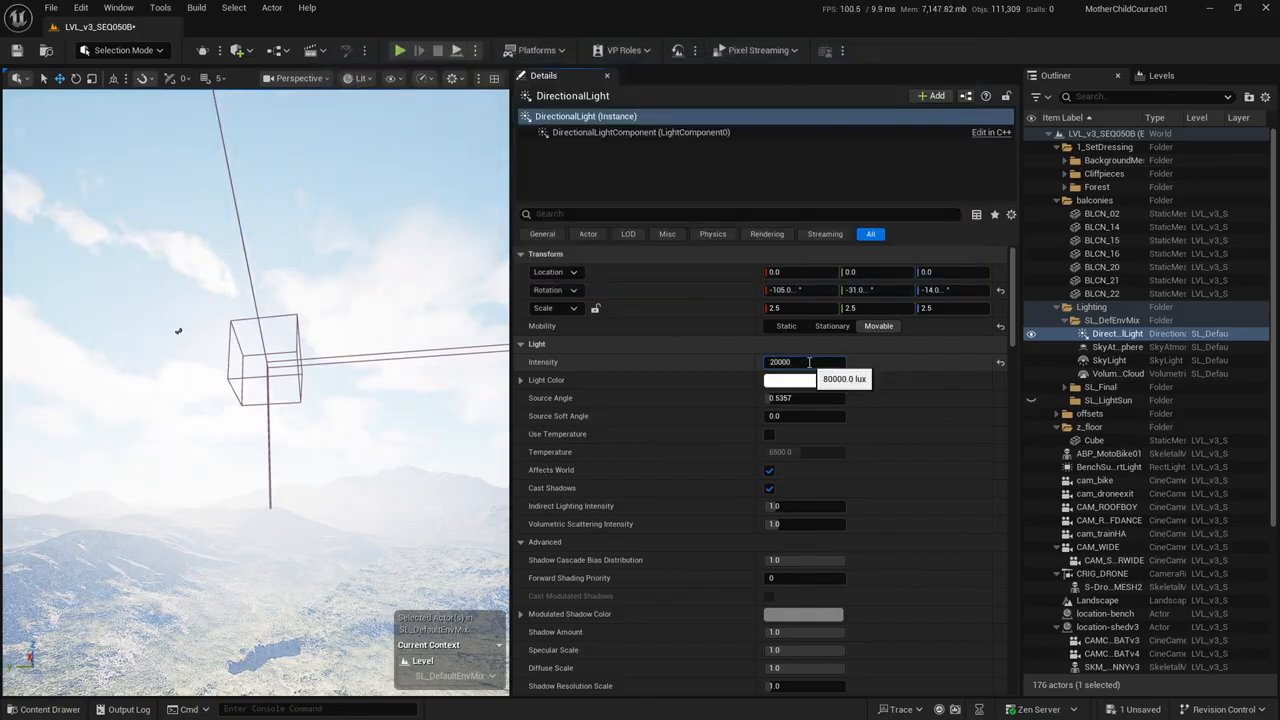
pyautogui.press('Return')
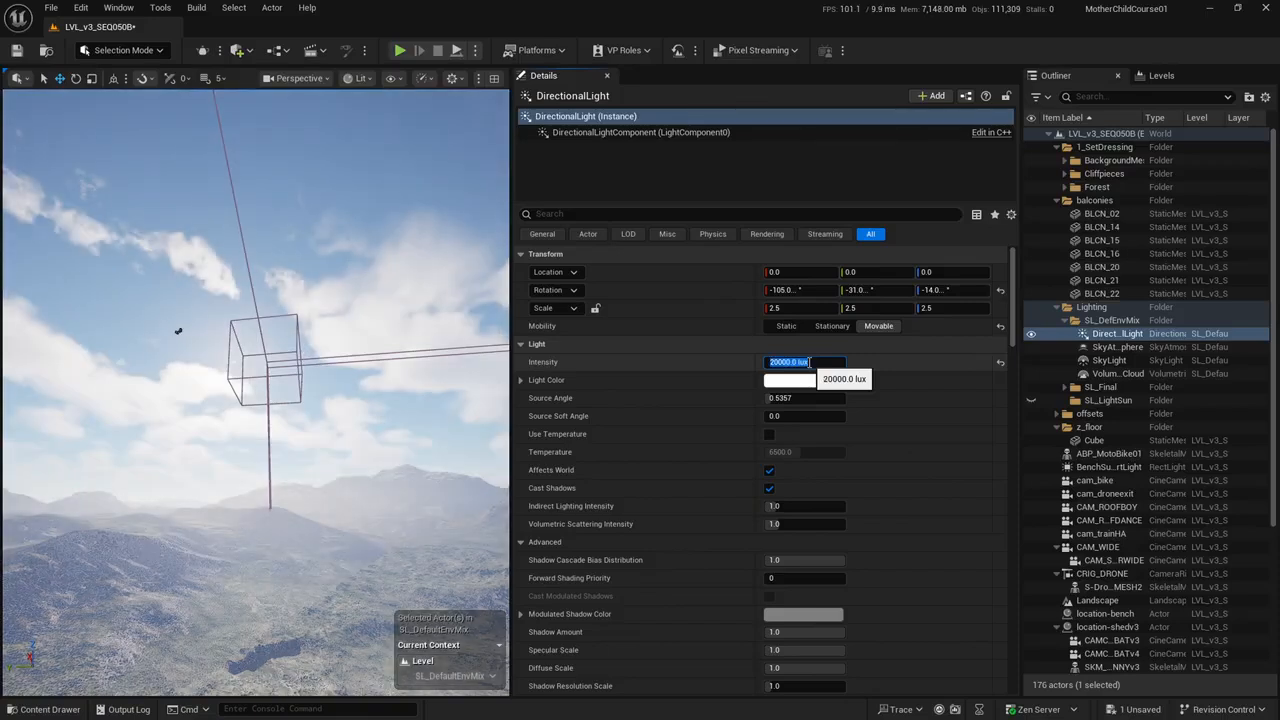
pyautogui.write('90000')
pyautogui.press('Return')
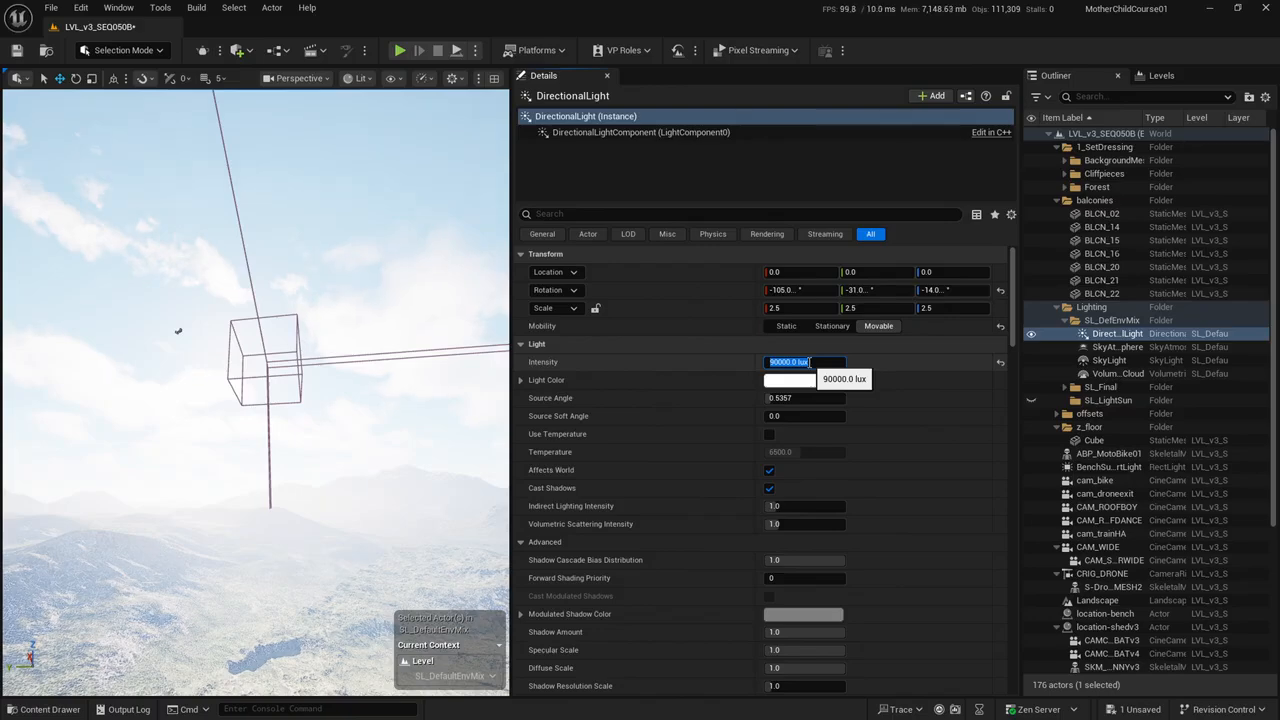
pyautogui.write('1000')
pyautogui.press('Return')
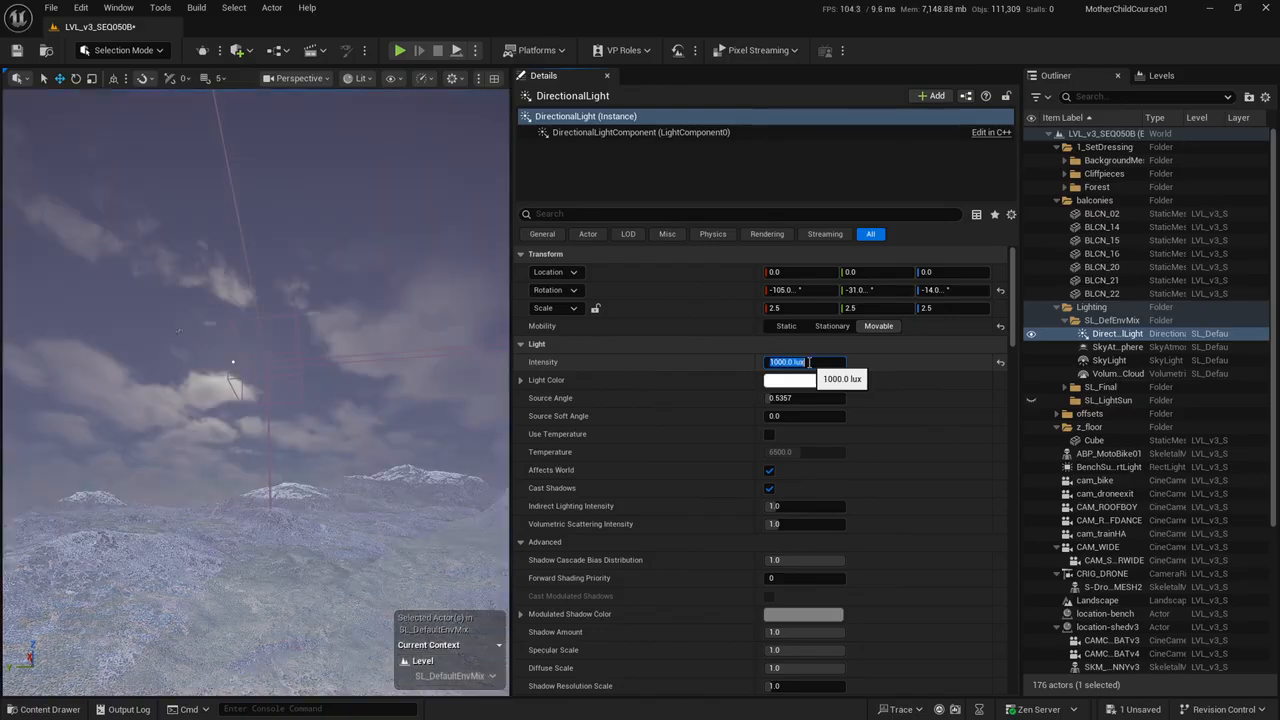
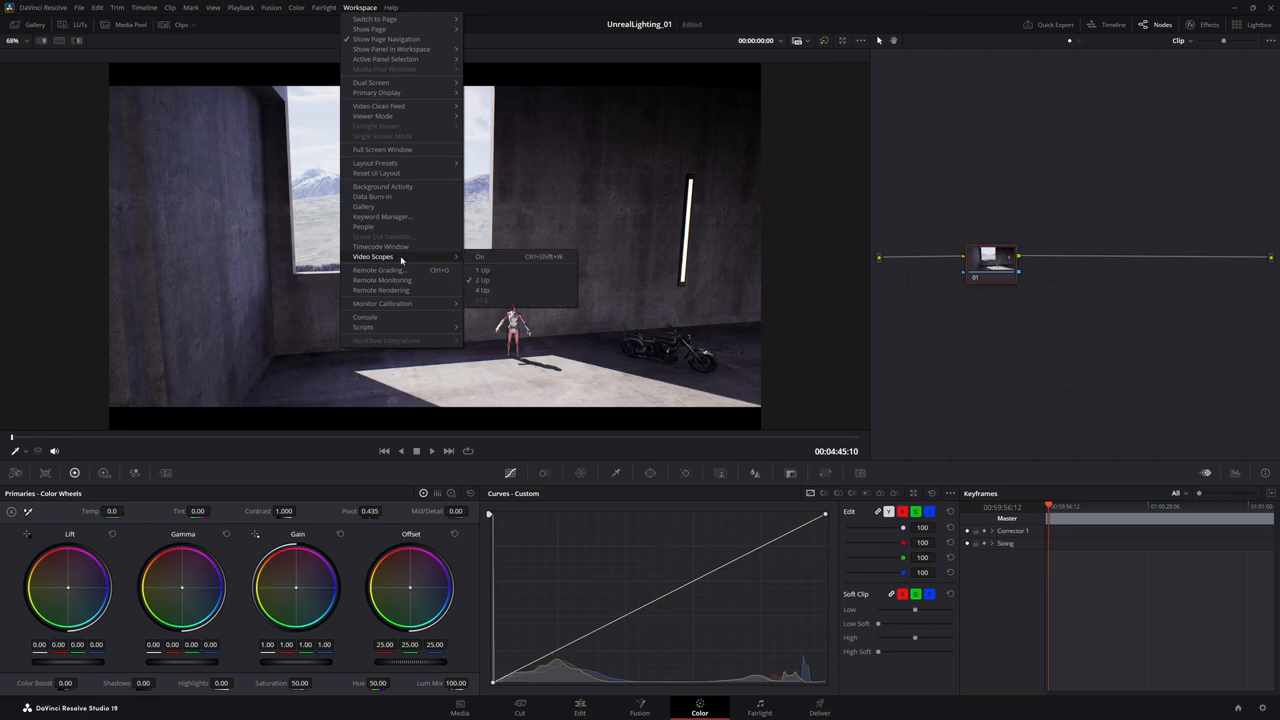
# - In DaVinci Resolve, turn on the video scopes and place their window over the Keyframes area, clear of the node graph
pyautogui.click(482, 257)
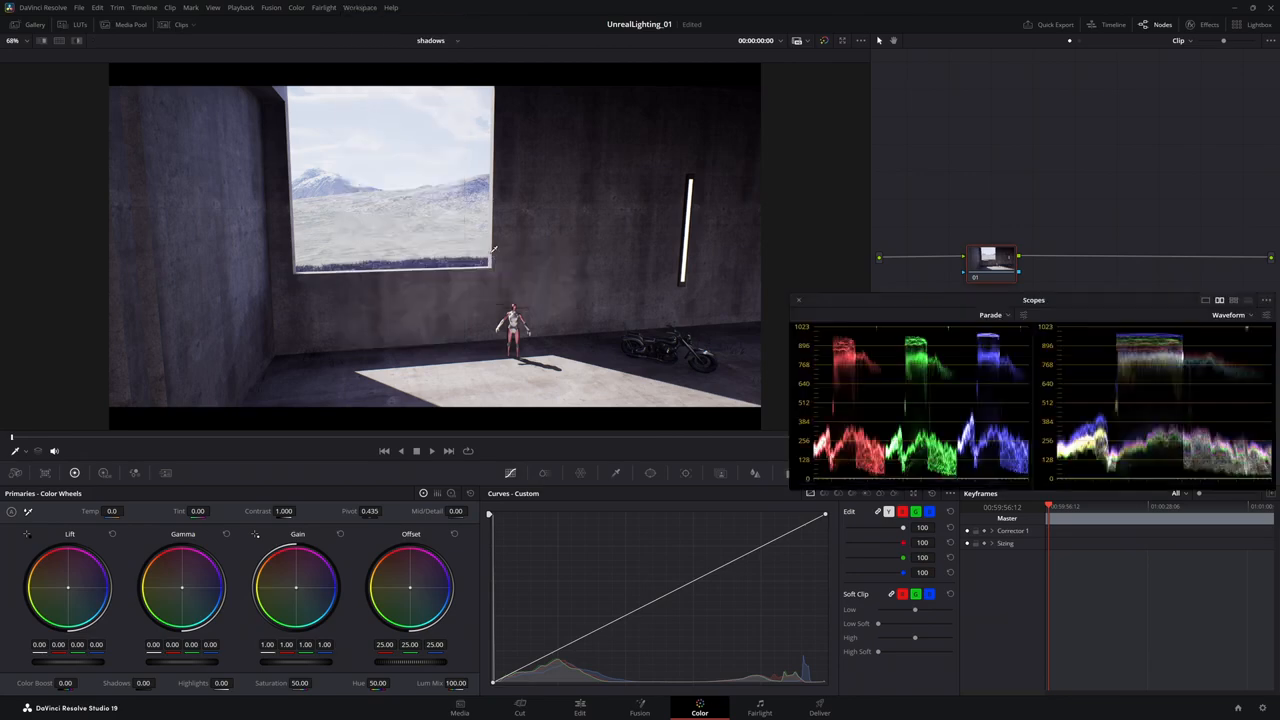
pyautogui.moveTo(925, 303); pyautogui.dragTo(917, 504)
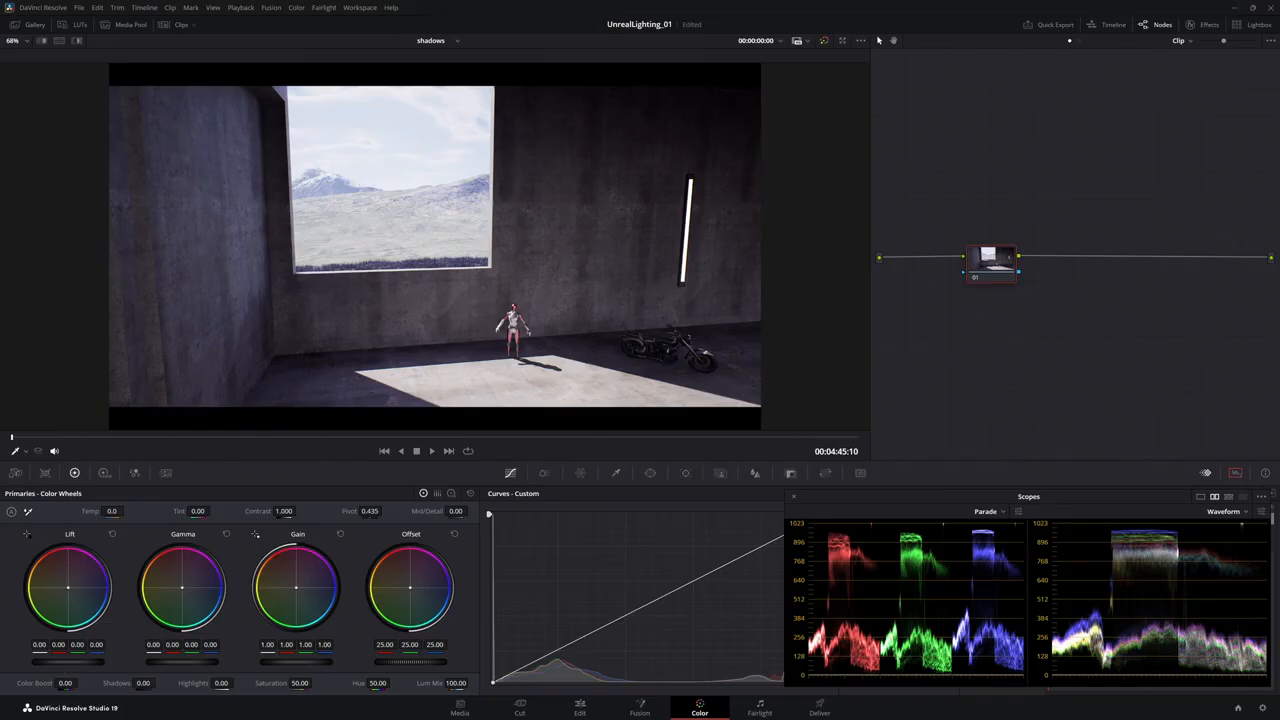
# - Try lowering the master Lift to -0.29 and raising it strongly, resetting Lift after each trial
pyautogui.moveTo(68, 662); pyautogui.dragTo(60, 662)
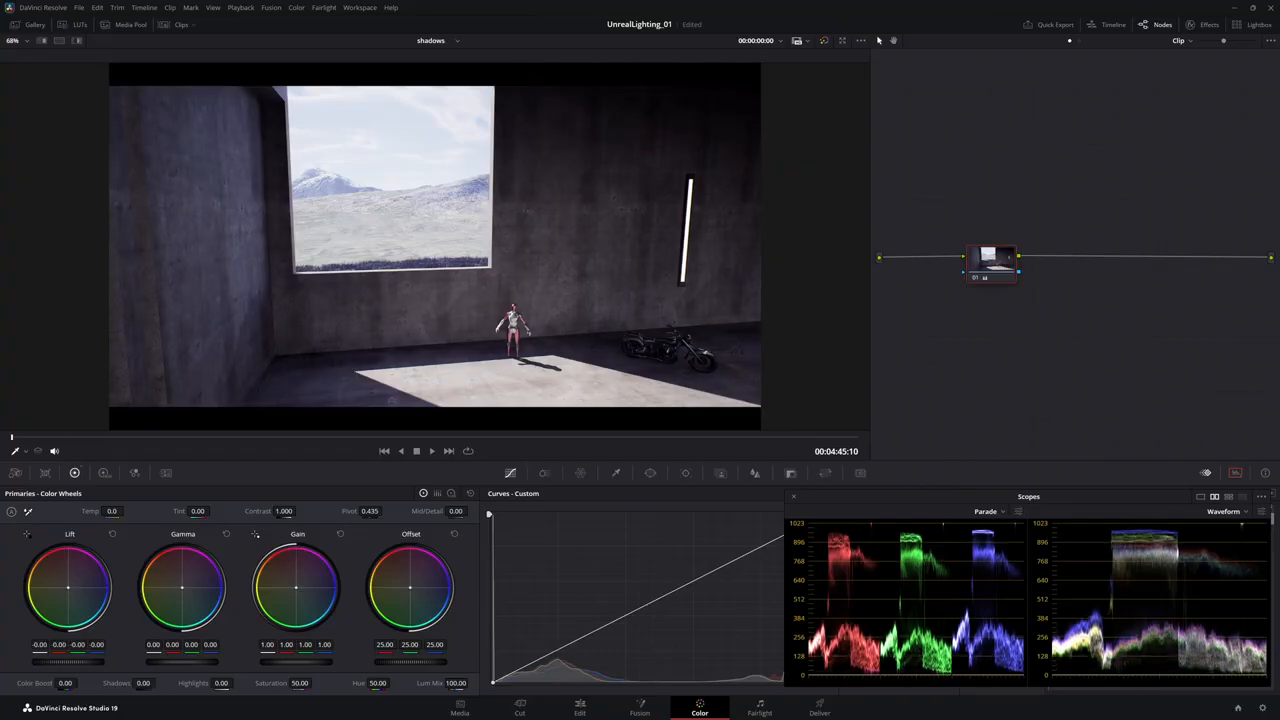
pyautogui.moveTo(60, 662); pyautogui.dragTo(58, 662)
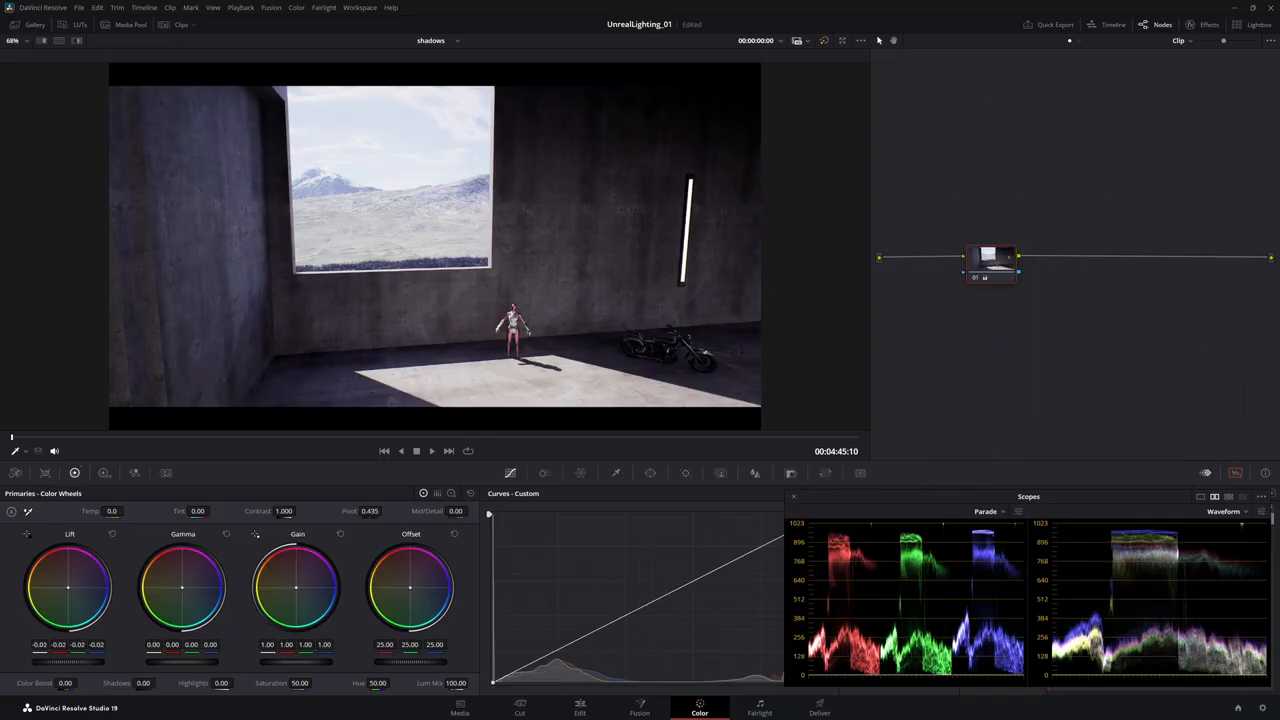
pyautogui.moveTo(58, 662); pyautogui.dragTo(28, 662)
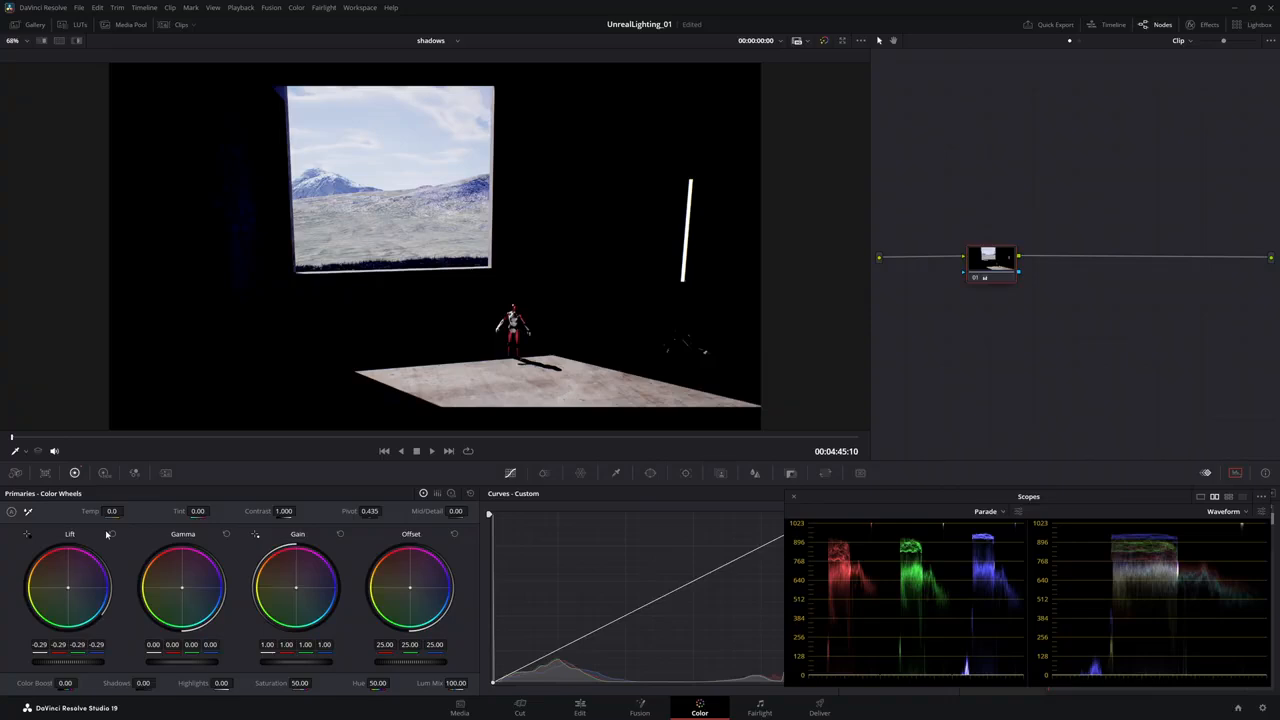
pyautogui.click(111, 534)
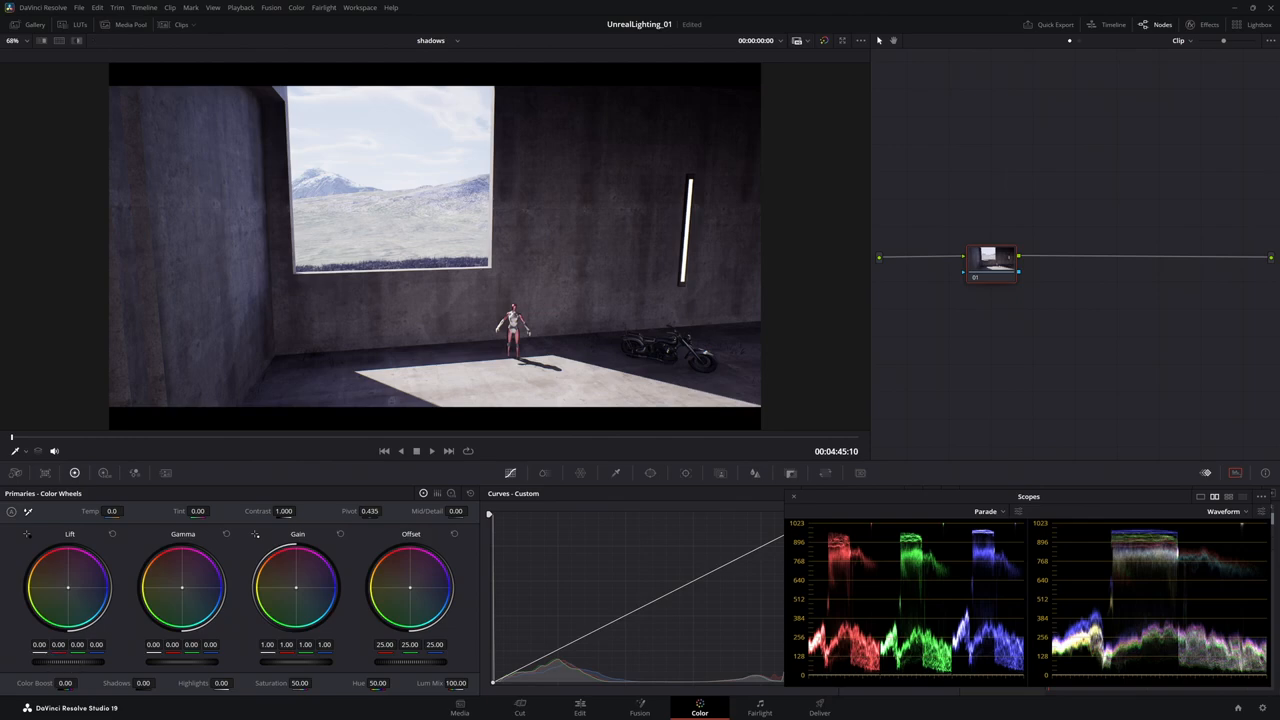
pyautogui.moveTo(67, 661); pyautogui.dragTo(147, 661)
pyautogui.click(111, 534)
# - Raise the master Gain to 2.53 to test the highlights, and bring it back down to 0.97
pyautogui.moveTo(290, 661); pyautogui.dragTo(300, 661)
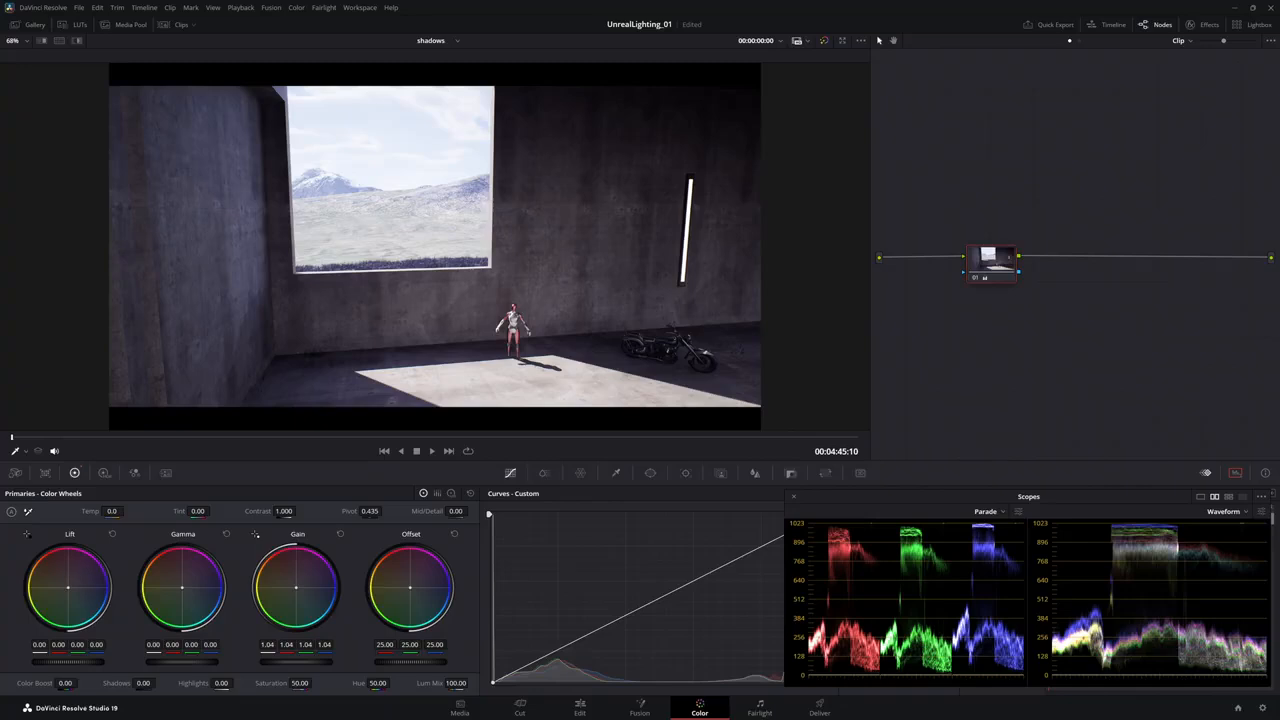
pyautogui.moveTo(300, 661); pyautogui.dragTo(490, 661)
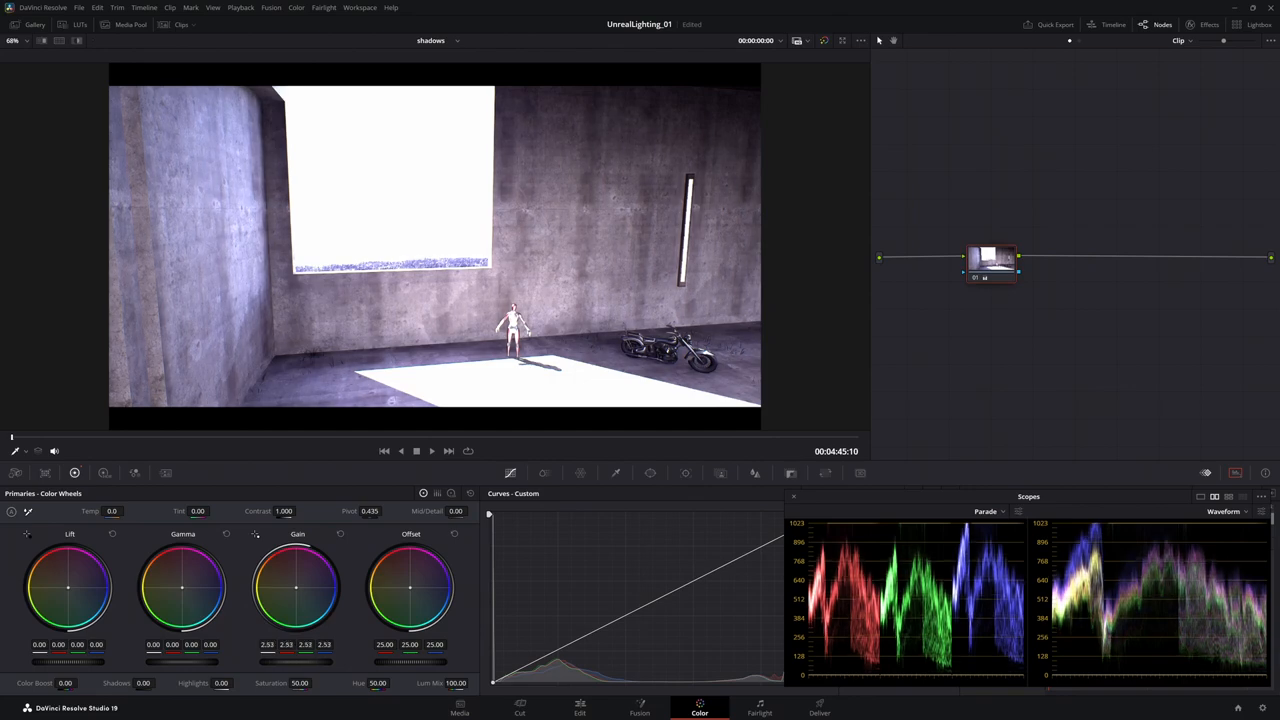
pyautogui.moveTo(488, 661); pyautogui.dragTo(291, 661)
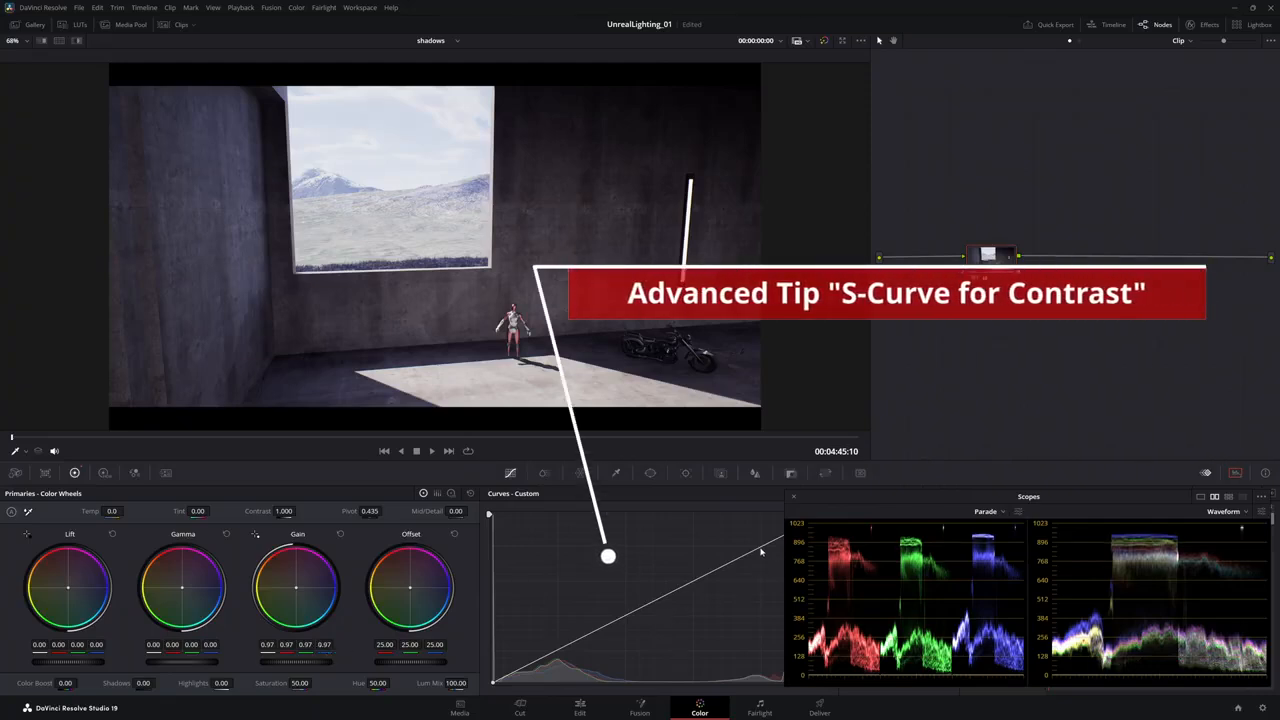
# - Move the scopes clear of the custom curve and shape a gentle S-curve by raising a highlight point and lowering a shadow point
pyautogui.moveTo(882, 497); pyautogui.dragTo(934, 508)
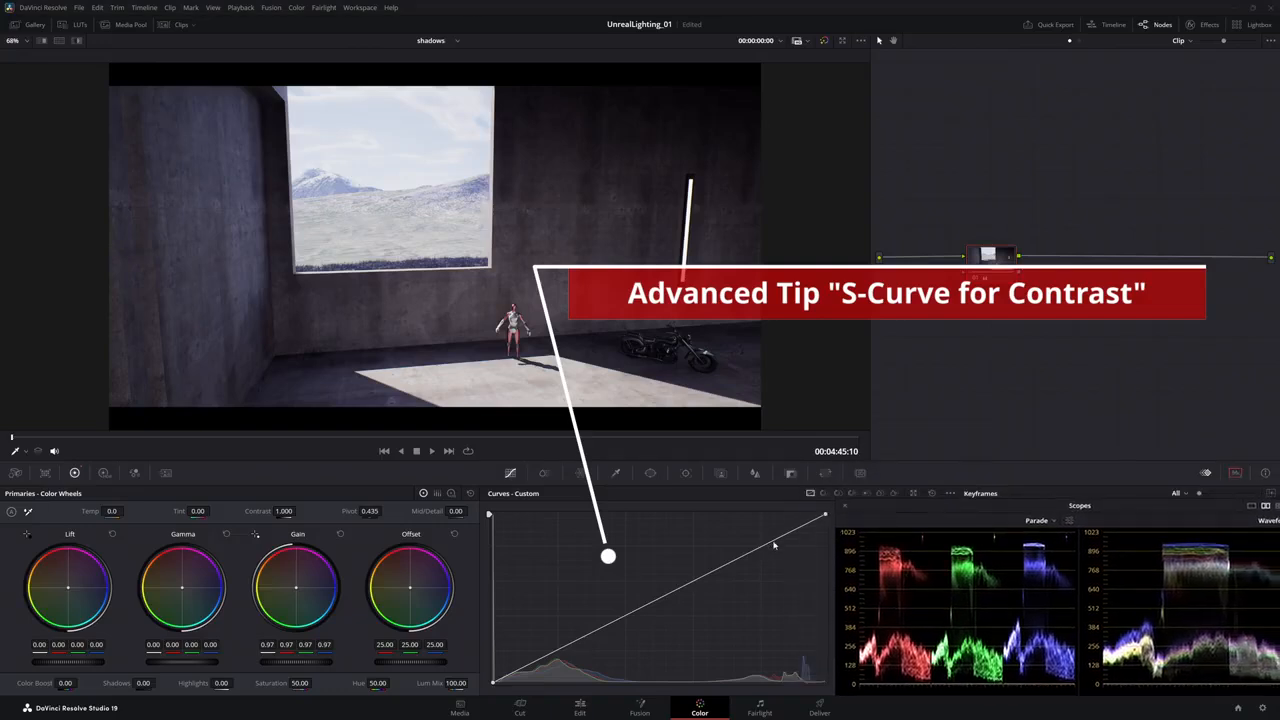
pyautogui.moveTo(773, 542); pyautogui.dragTo(768, 536)
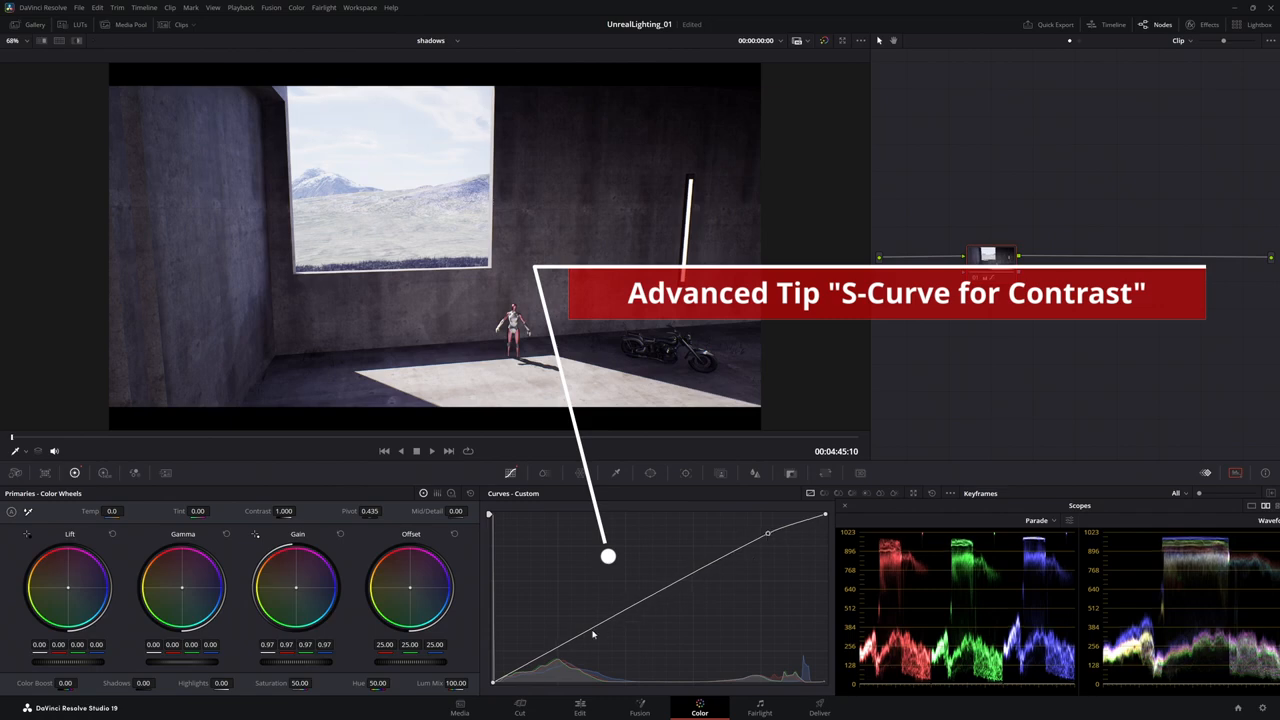
pyautogui.moveTo(566, 649); pyautogui.dragTo(573, 655)
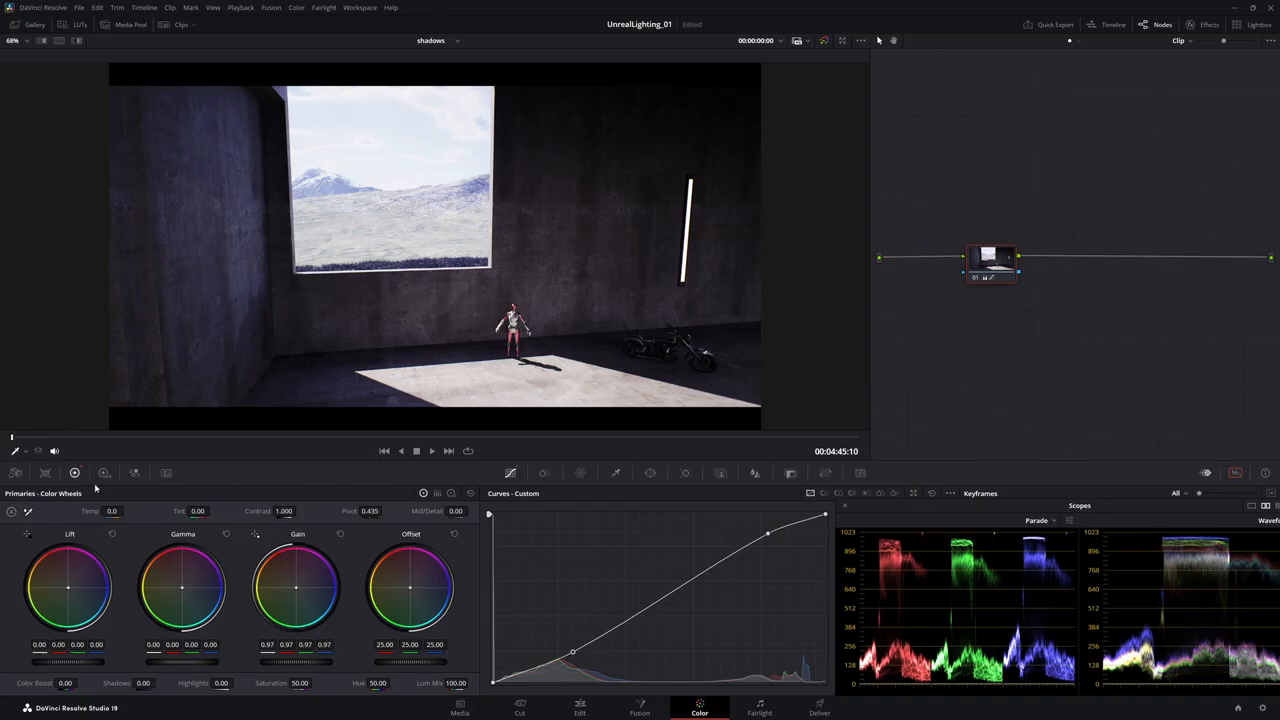
# - Show the primaries as Color Bars and raise the red Lift channel to 0.08
pyautogui.click(437, 494)
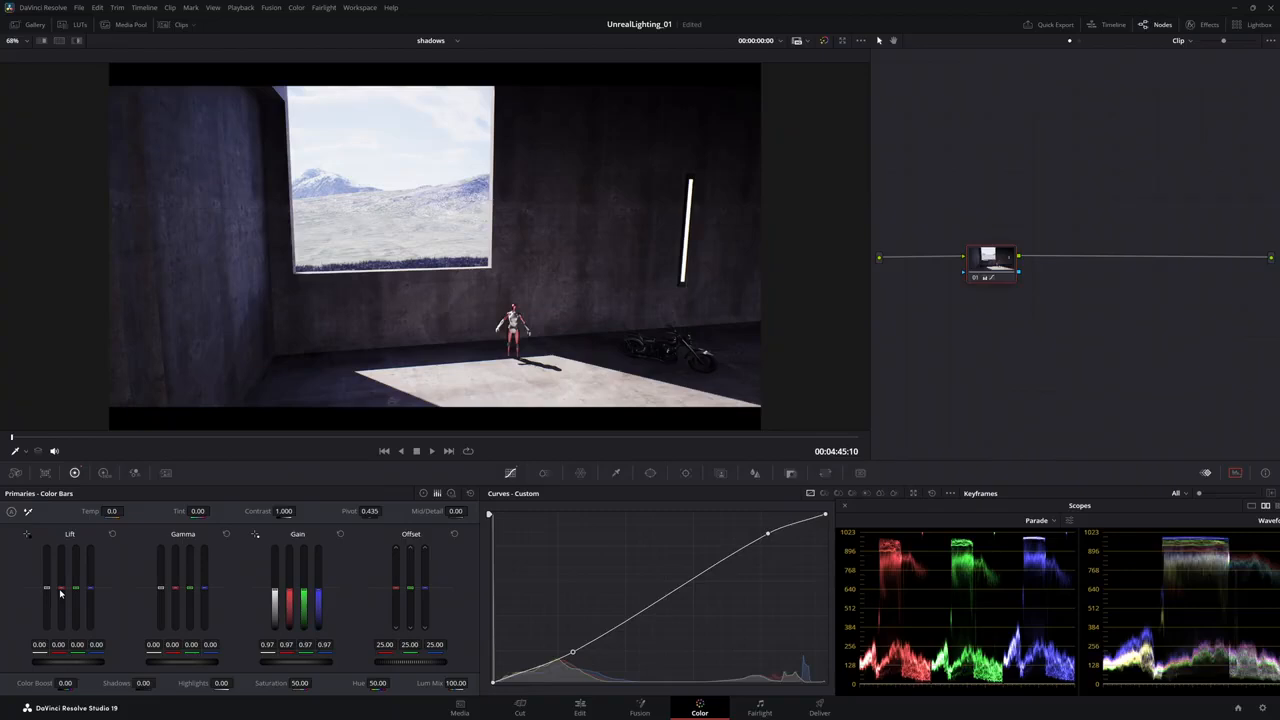
pyautogui.moveTo(61, 590); pyautogui.dragTo(61, 580)
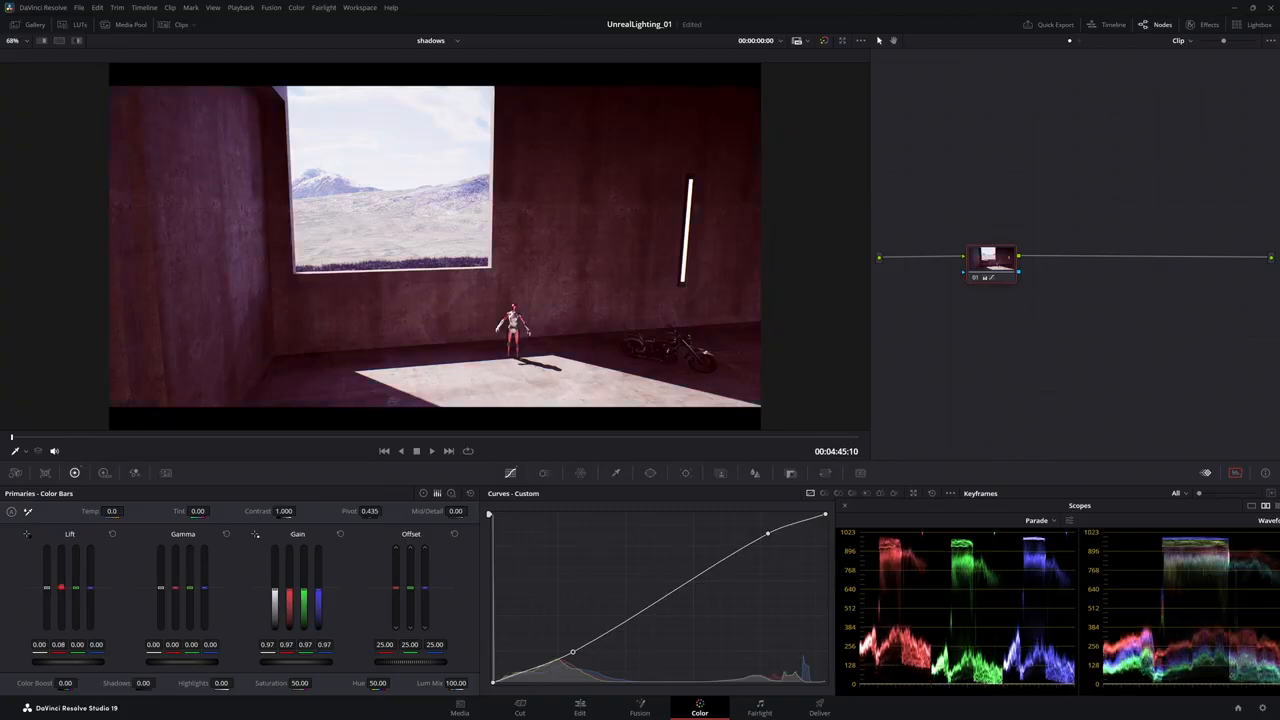